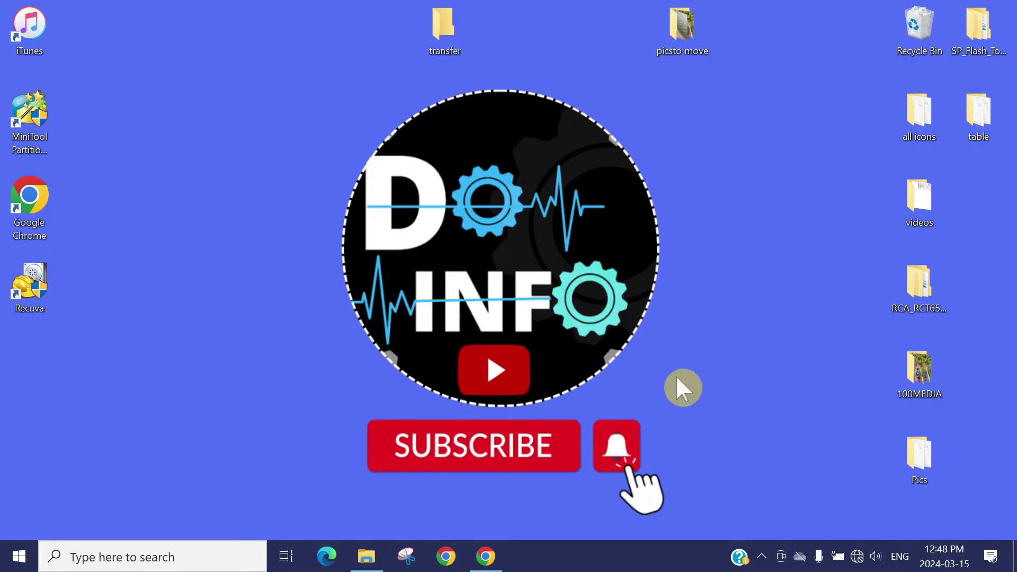
Join the iPhone 14 Max Wi-Fi hotspot from the taskbar network list, then dismiss the list.
left_click(857, 556)
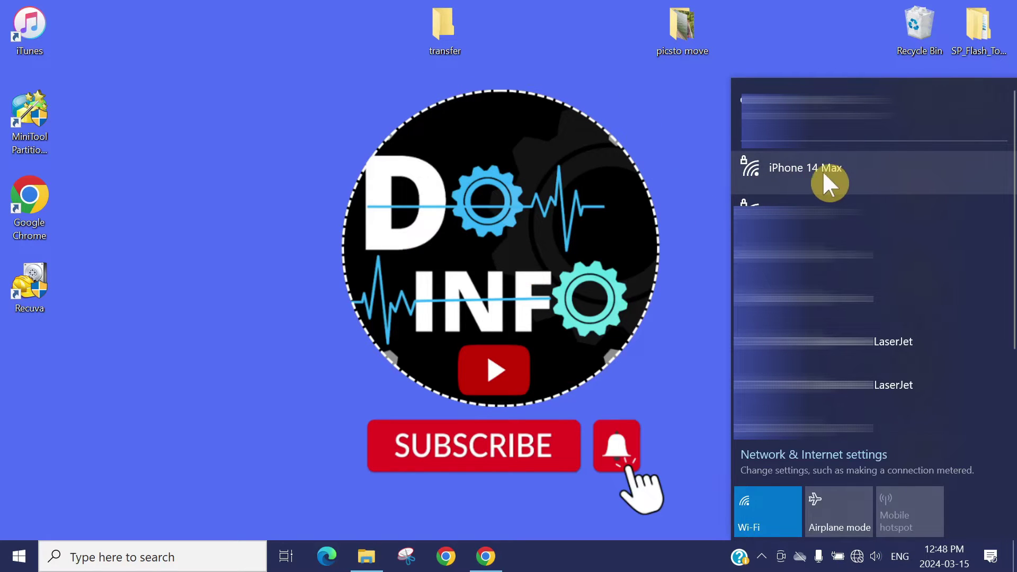
left_click(855, 171)
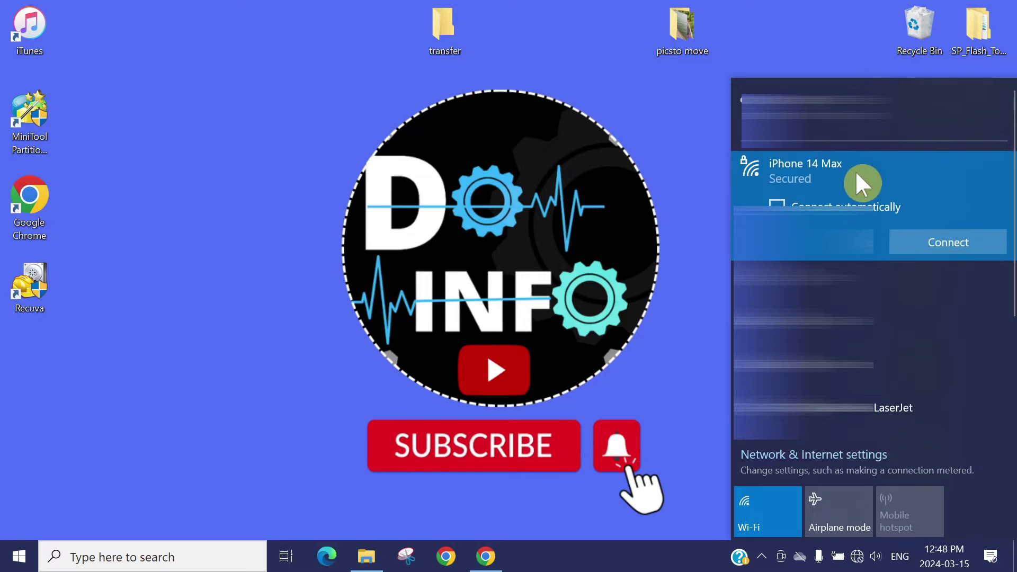
left_click(919, 240)
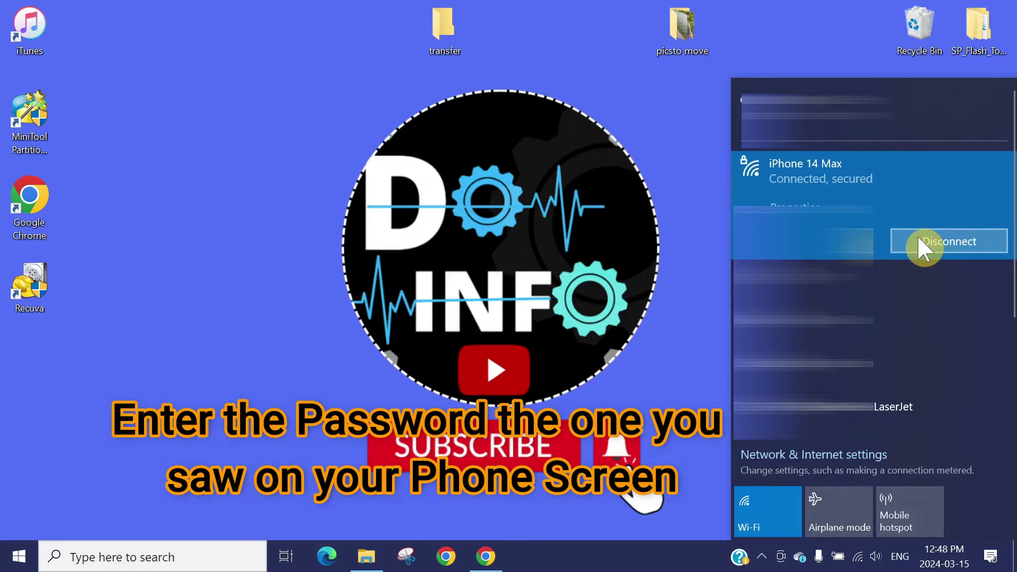
left_click(448, 205)
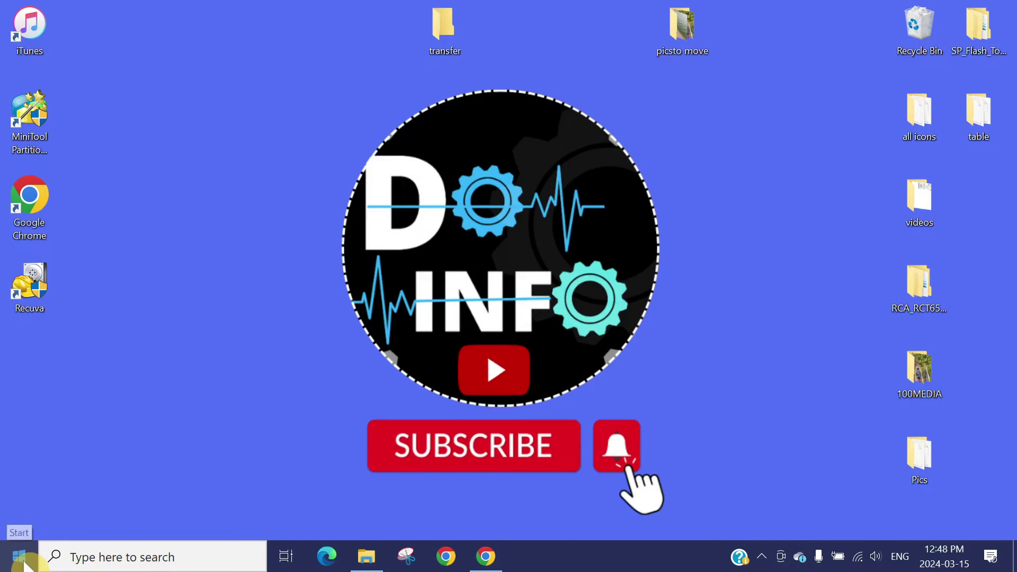
Search for cmd and run Command Prompt as administrator.
left_click(20, 557)
type("cmd")
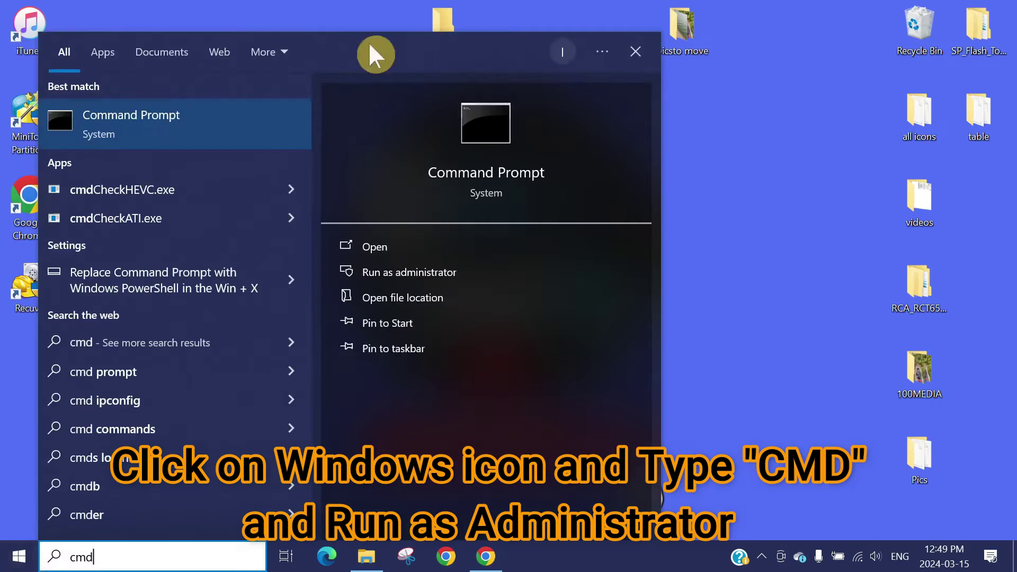
left_click(441, 272)
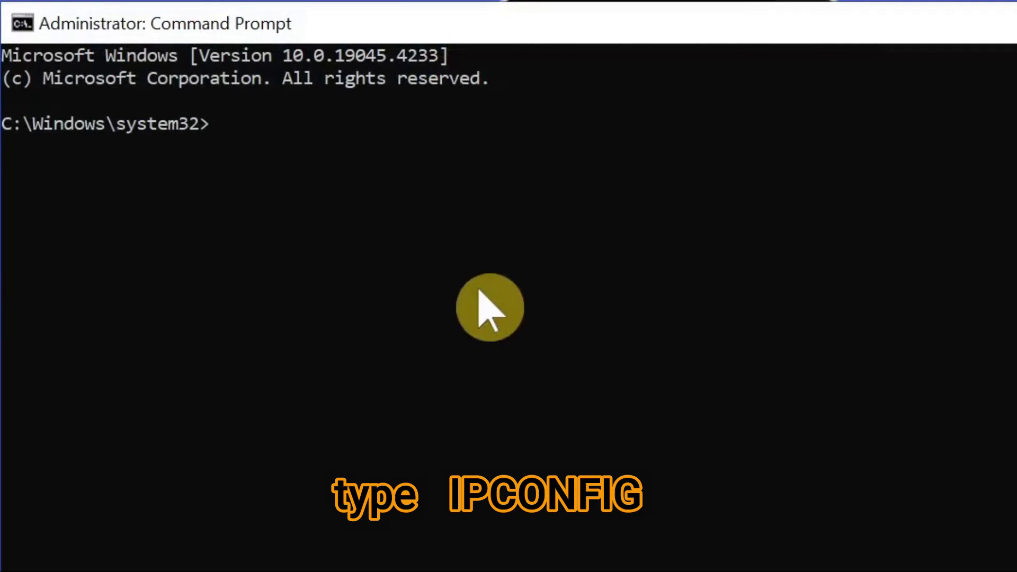
Run ipconfig and highlight the Wi-Fi adapter's IPv4 address 172.20.10.7.
type("ipconfig")
key("Return")
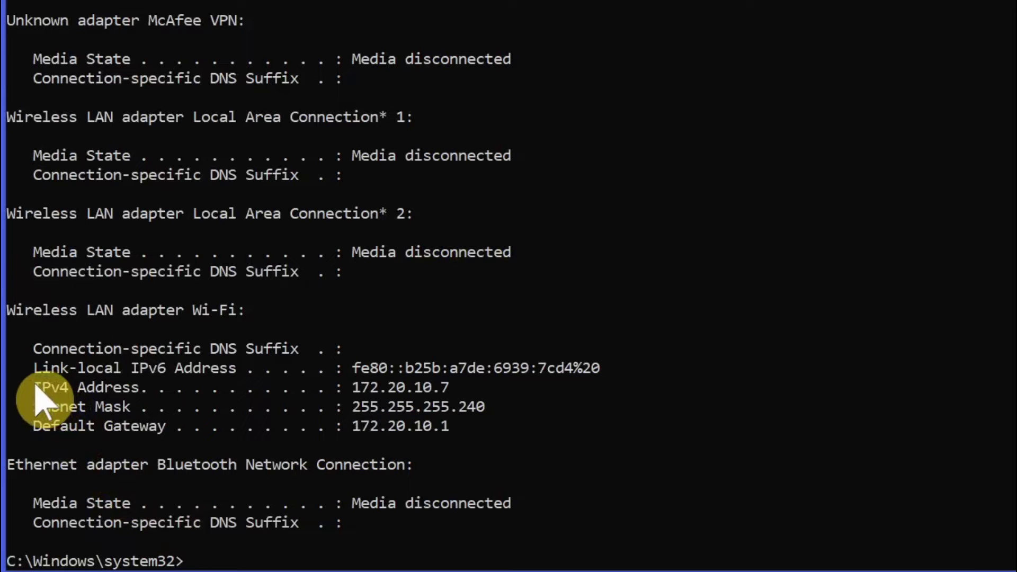
left_click_drag(39, 389, 477, 389)
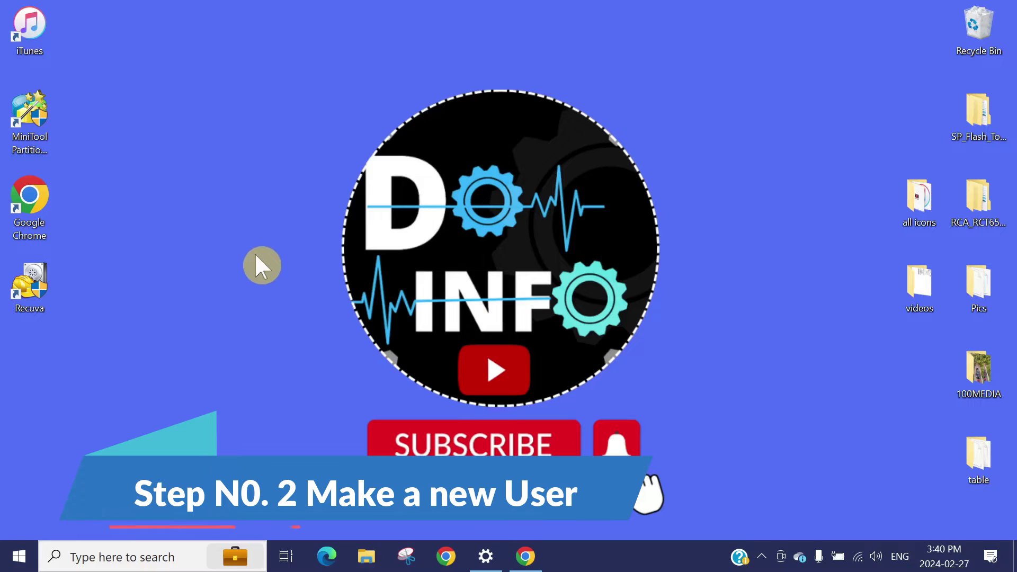
Open a regular Command Prompt window from the Start search.
left_click(20, 562)
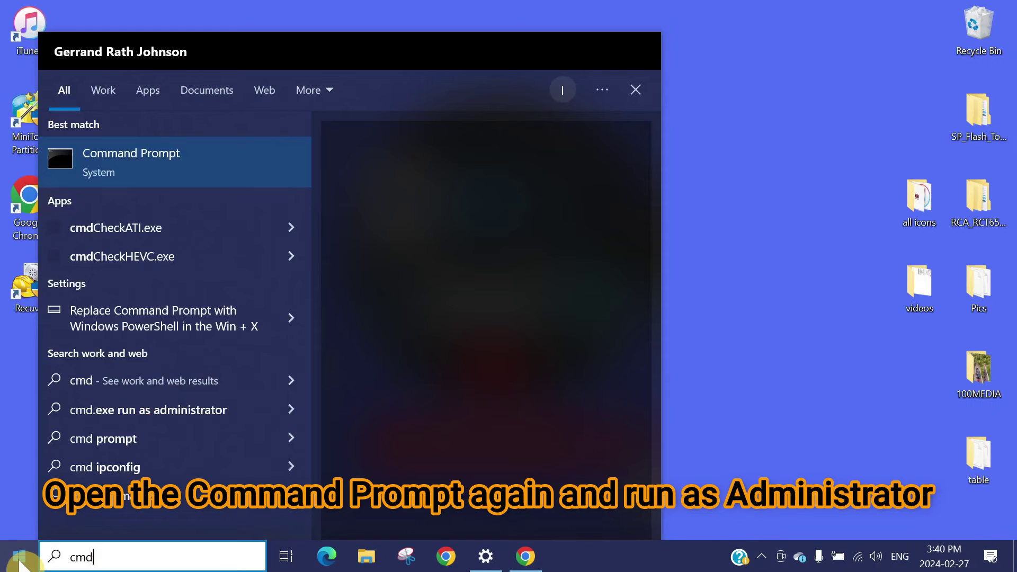
key("Return")
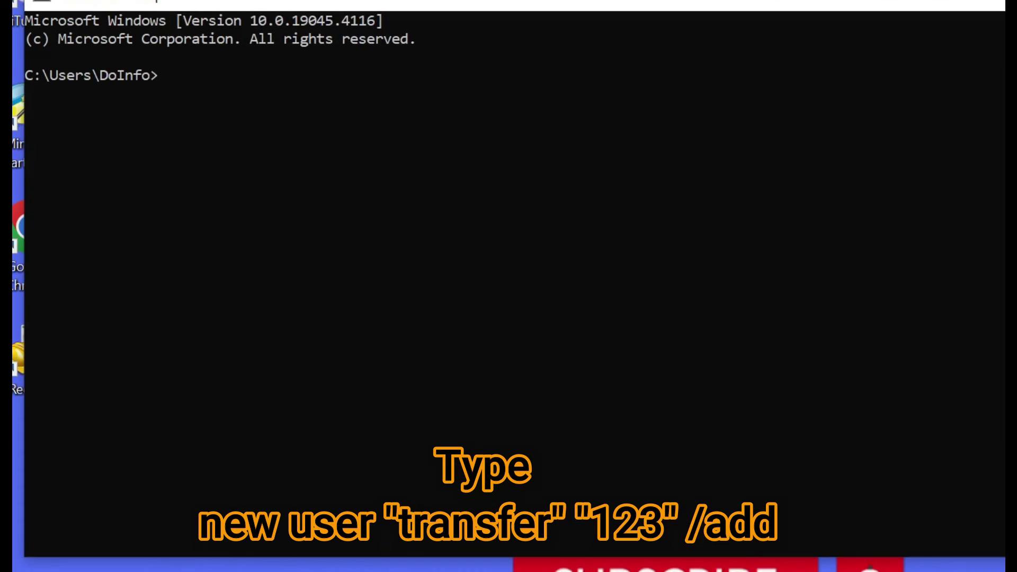
Begin typing the new user "transfer" account-creation command at the prompt.
type("new use")
type("r \"transfer\" \"123\" /add")
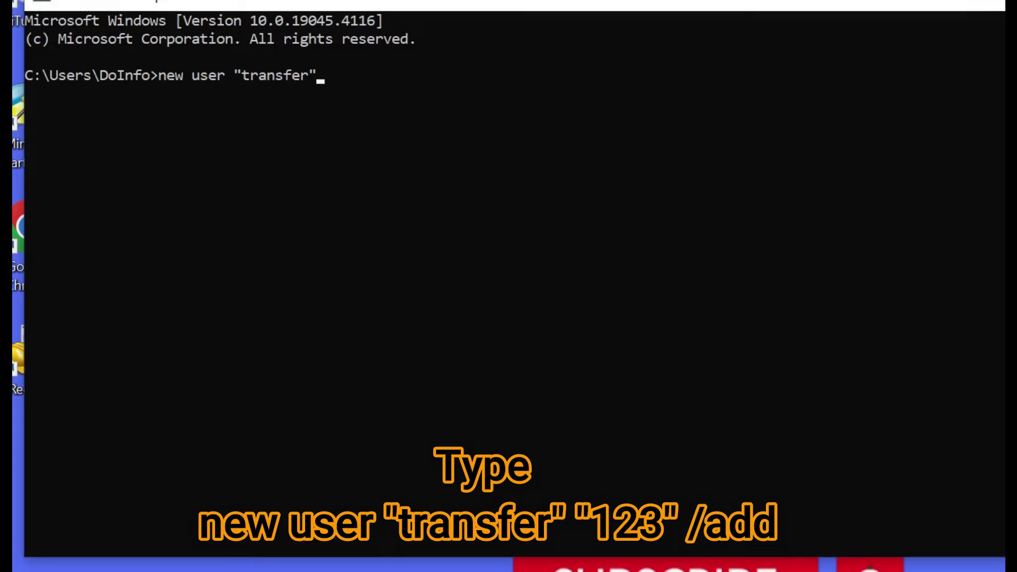
Add a space and opening quote after "transfer" to begin the password argument.
type("\"123\" /add")
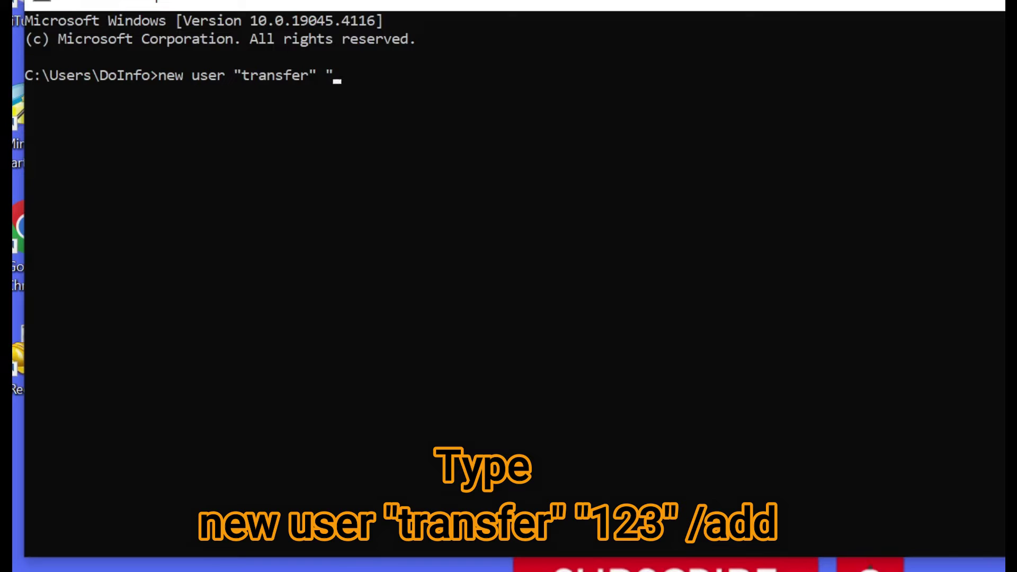
Append the quoted account password and the /add switch after the username "transfer".
Create the local user account 'transfer' with its password using net user /add.
type("\"123\" /")
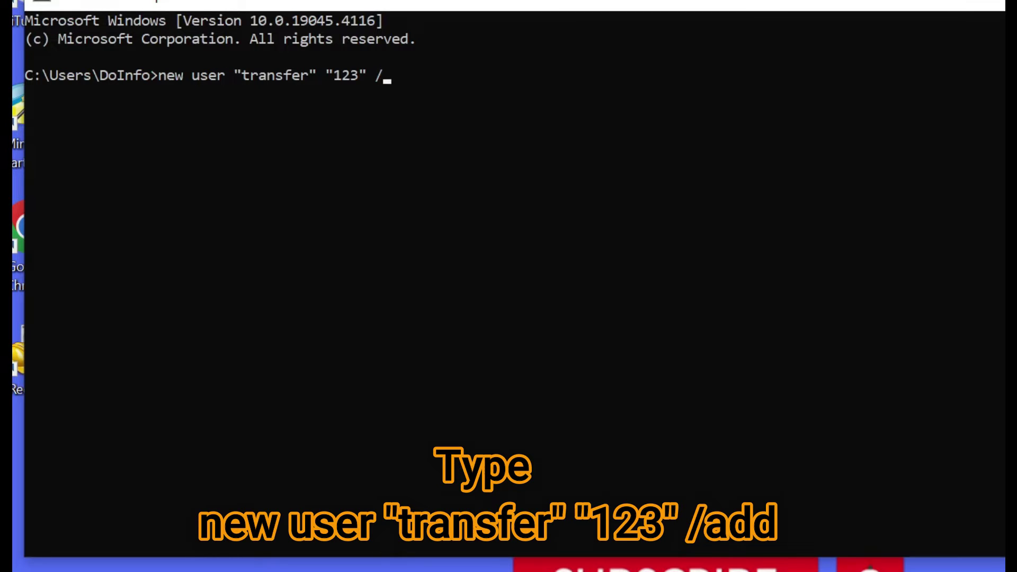
Append the quoted account password and the /add switch after the username "transfer".
Create the local user account 'transfer' with its password using net user /add.
type("add")
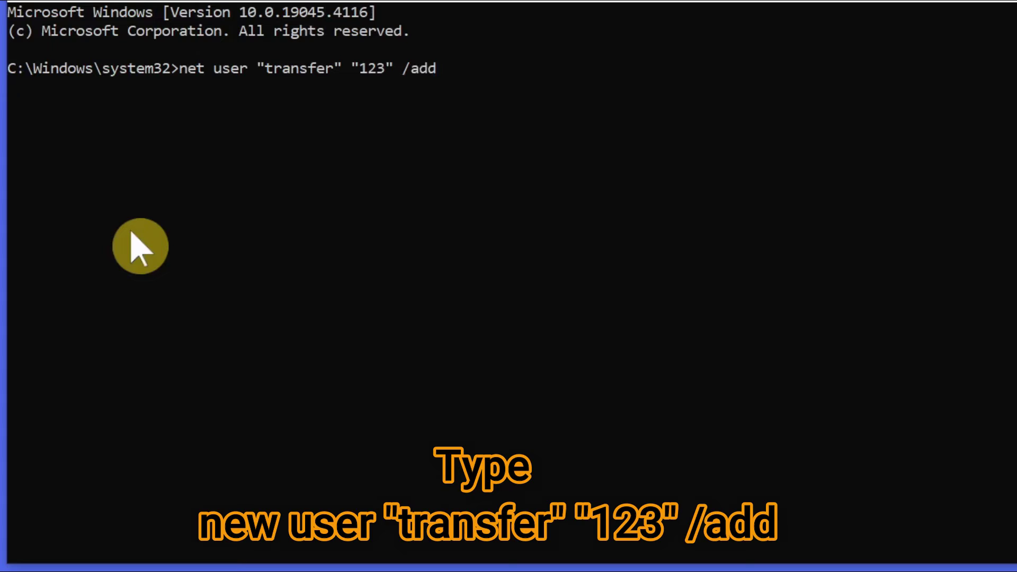
key("Return")
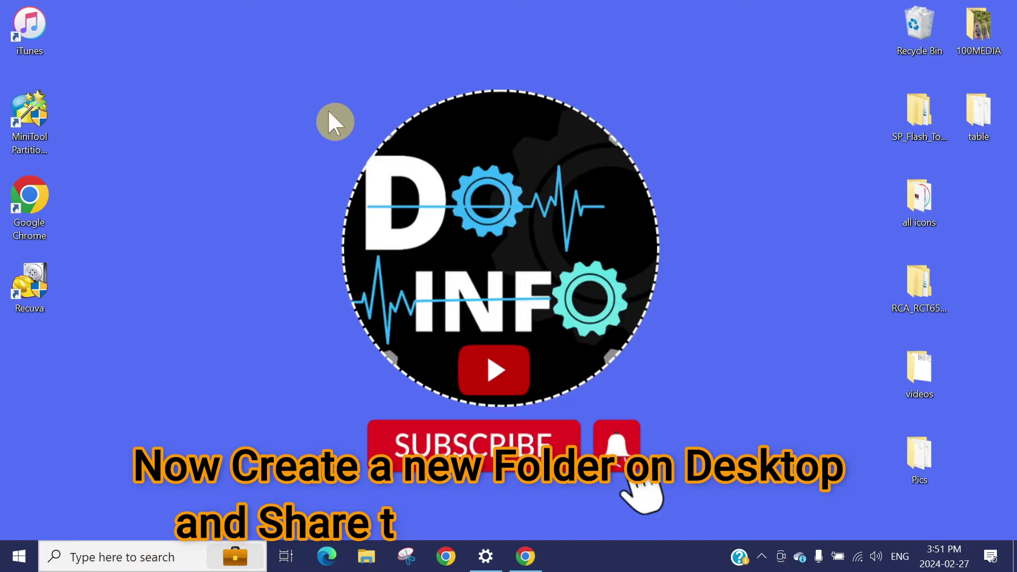
Create a new folder named 'transfer' on the Windows desktop.
right_click(450, 27)
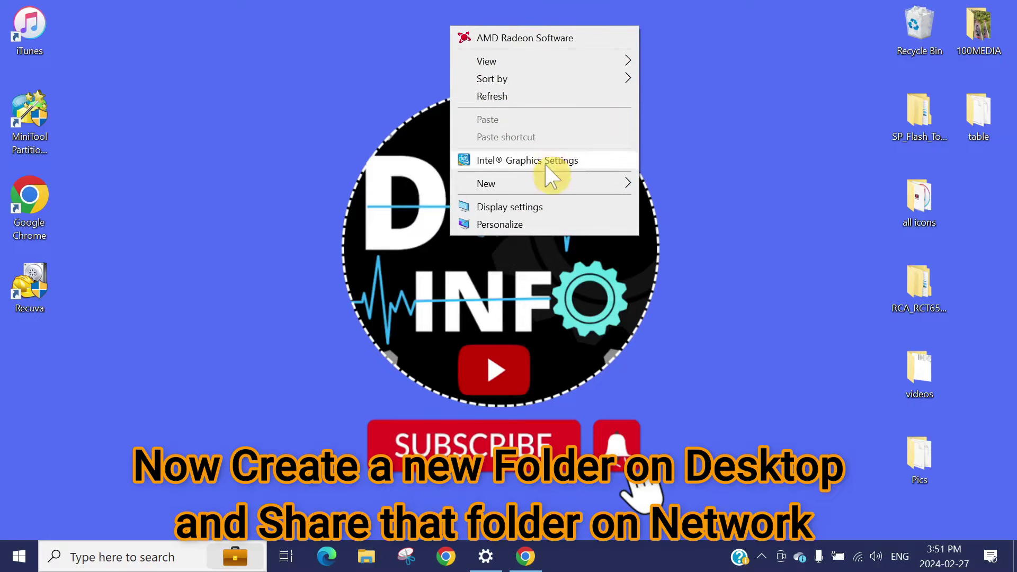
mouse_move(566, 193)
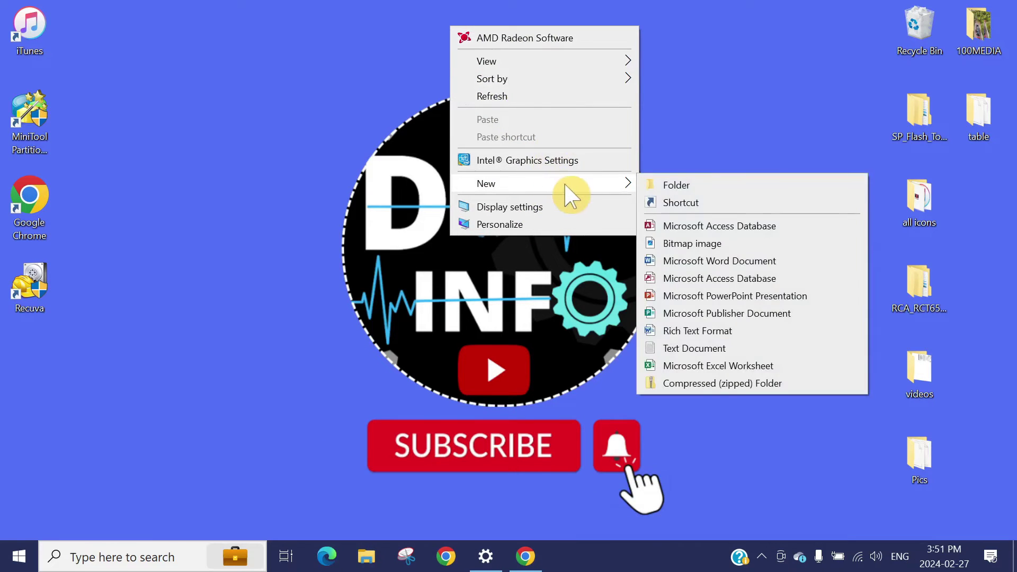
left_click(686, 185)
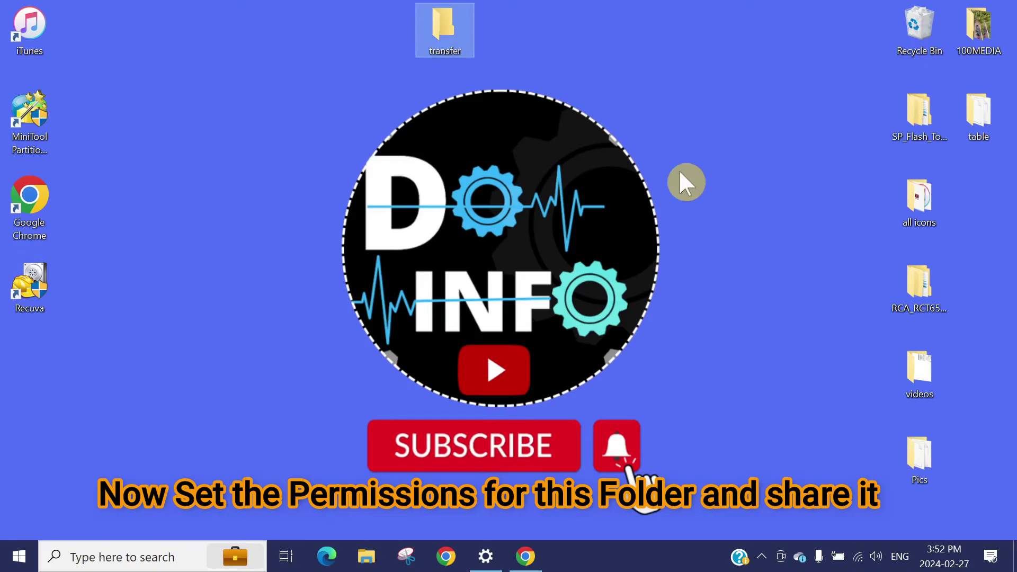
left_click(427, 67)
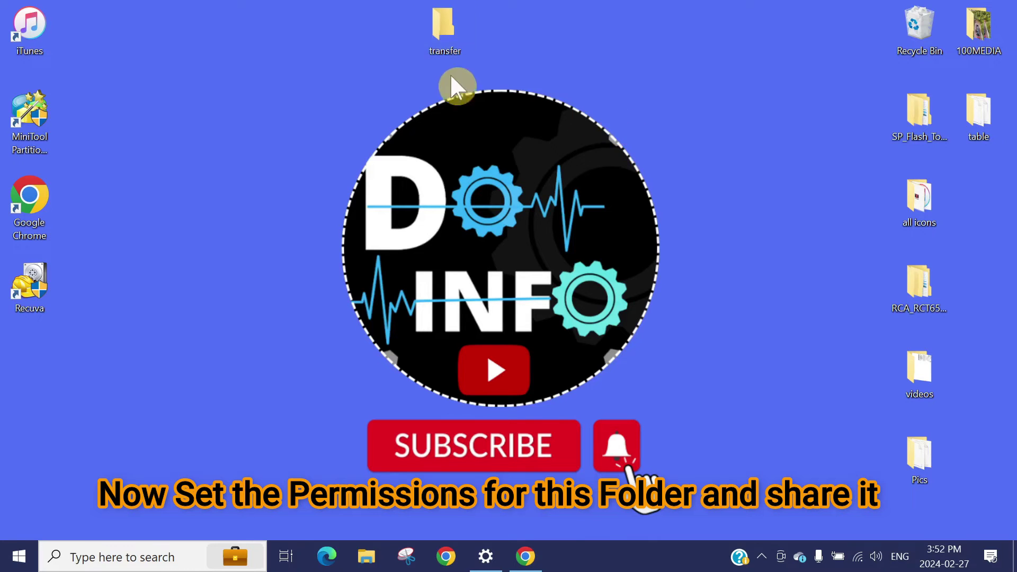
Share the transfer folder with the transfer account at Read/Write permission.
right_click(430, 27)
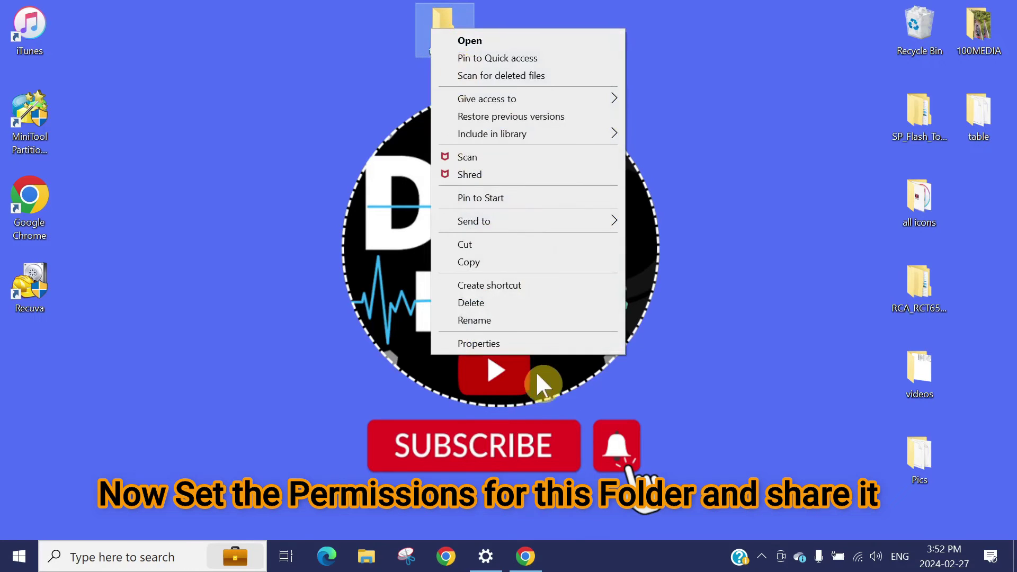
left_click(509, 347)
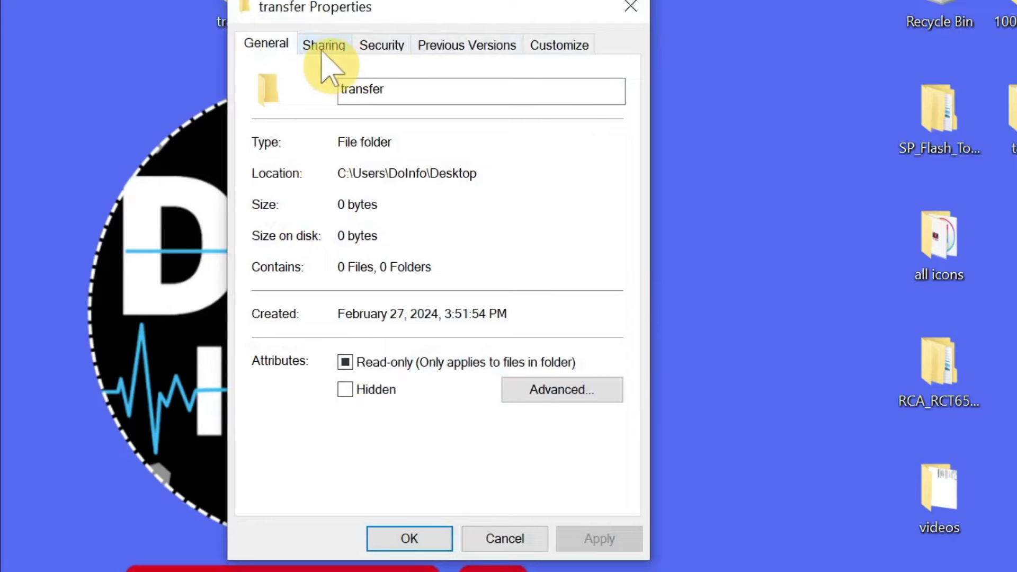
left_click(334, 51)
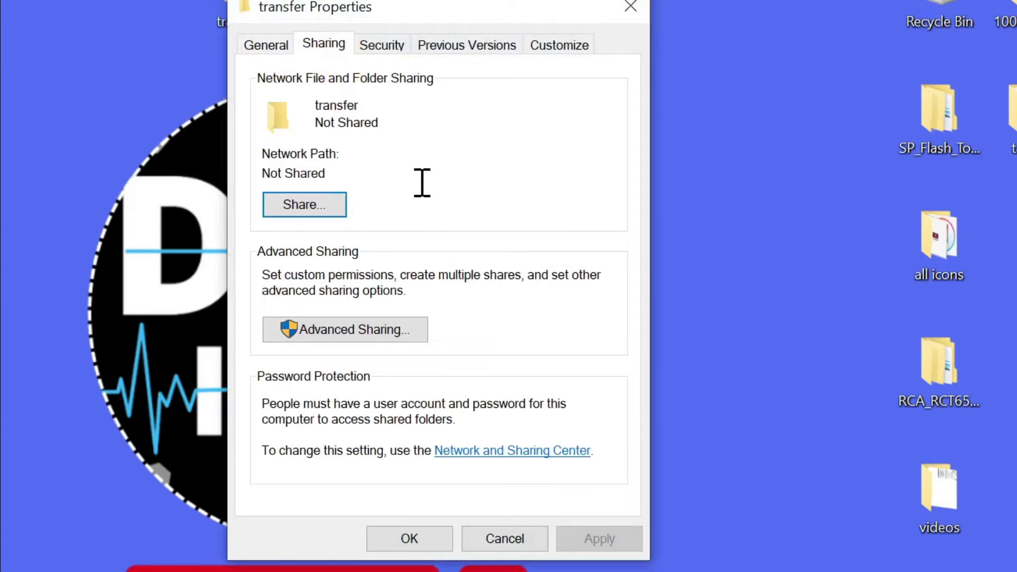
left_click(320, 204)
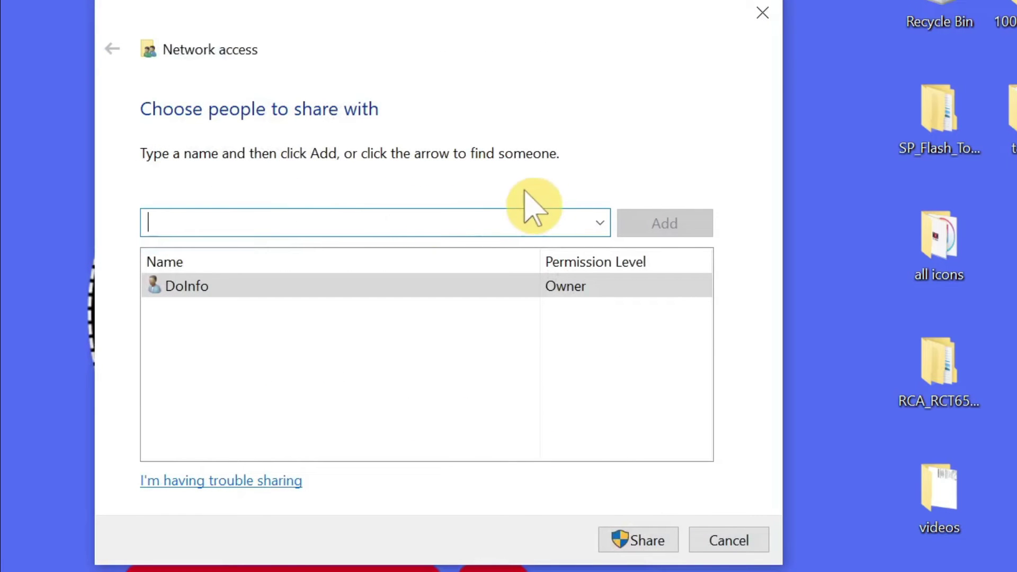
left_click(600, 224)
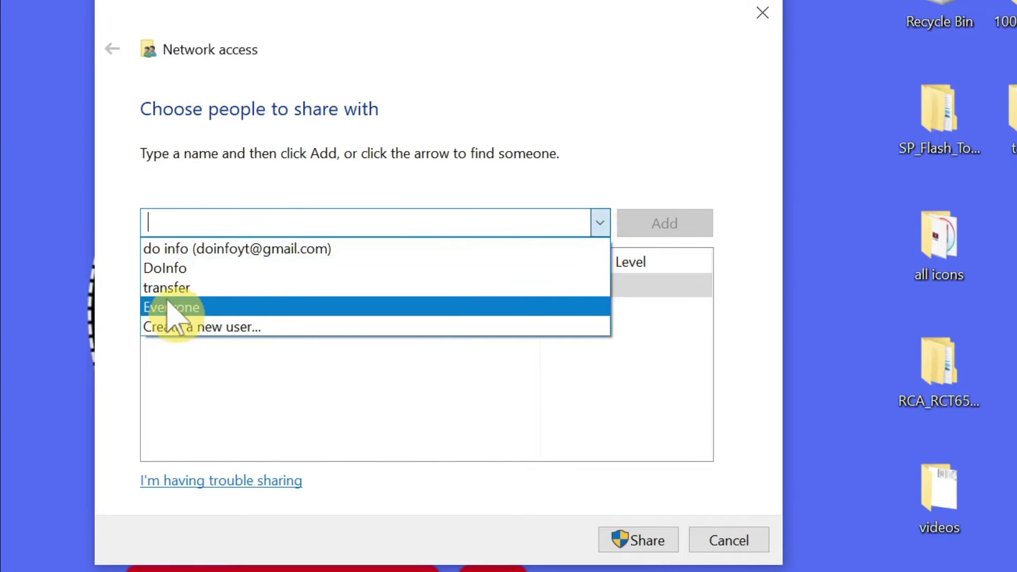
left_click(171, 287)
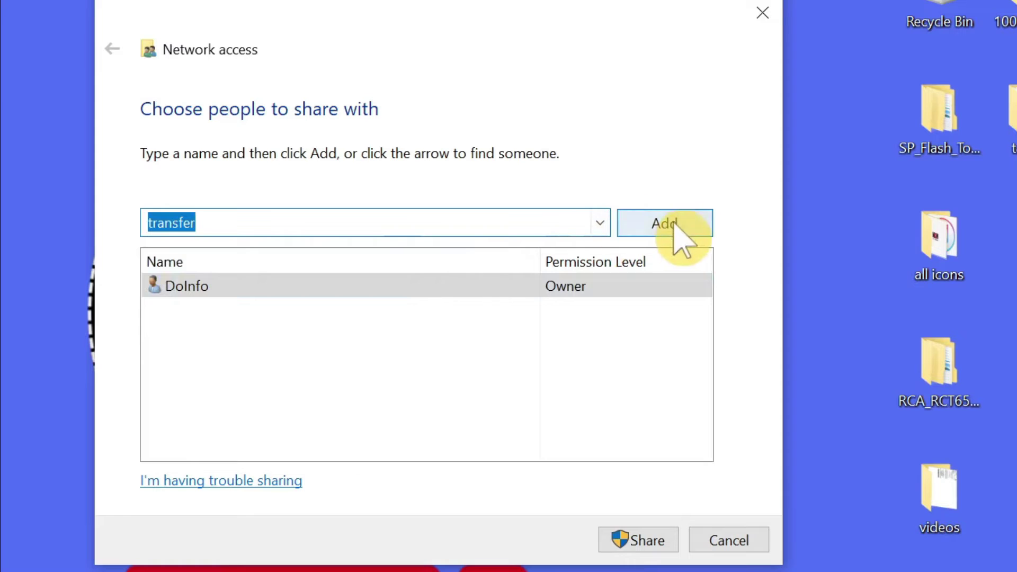
left_click(674, 223)
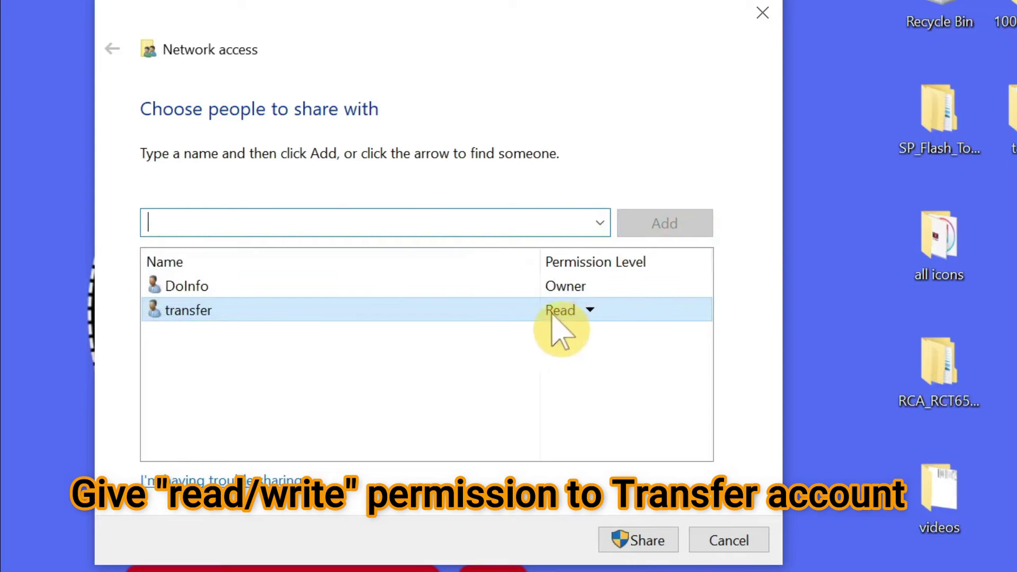
left_click(590, 310)
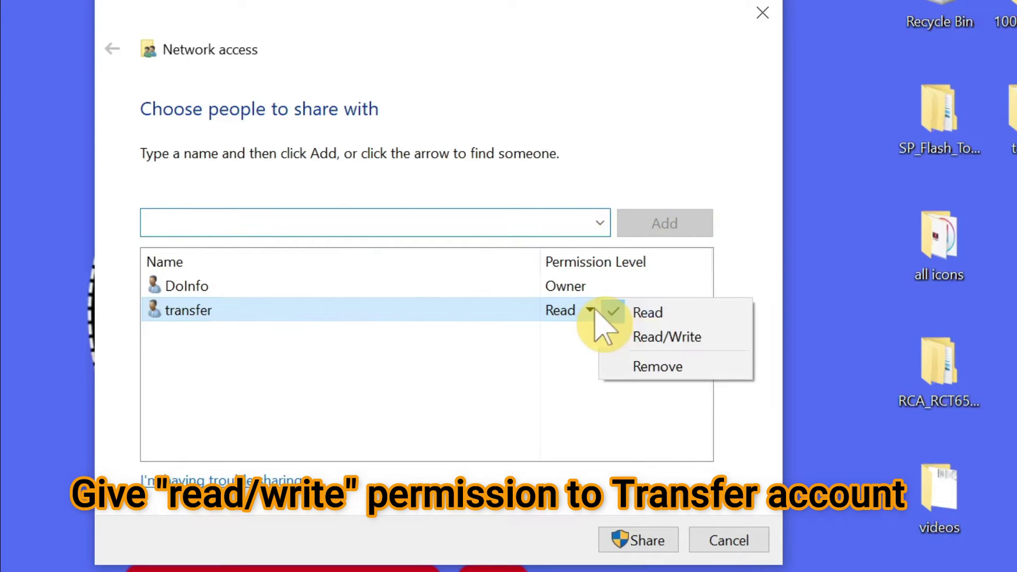
left_click(636, 331)
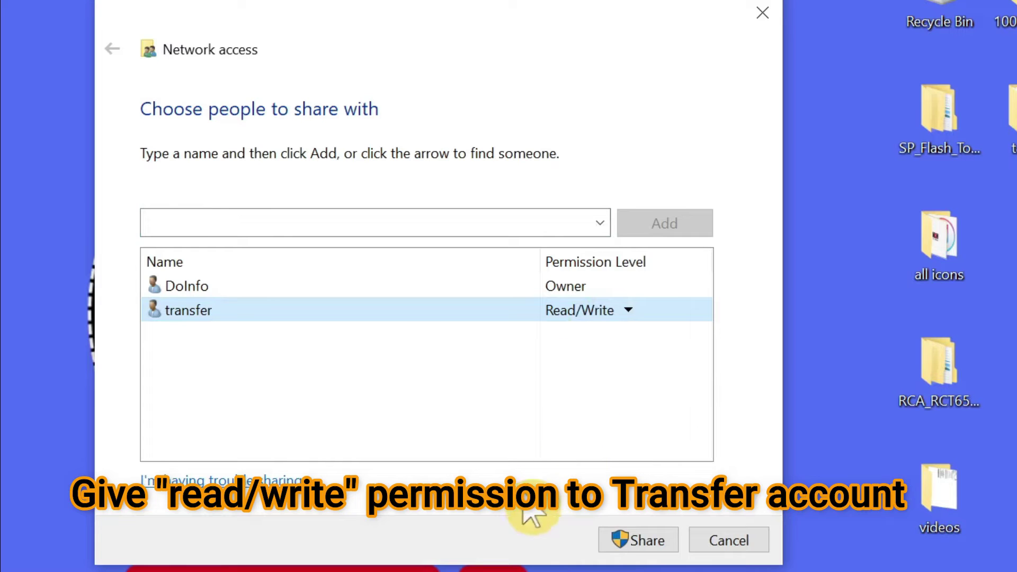
left_click(641, 541)
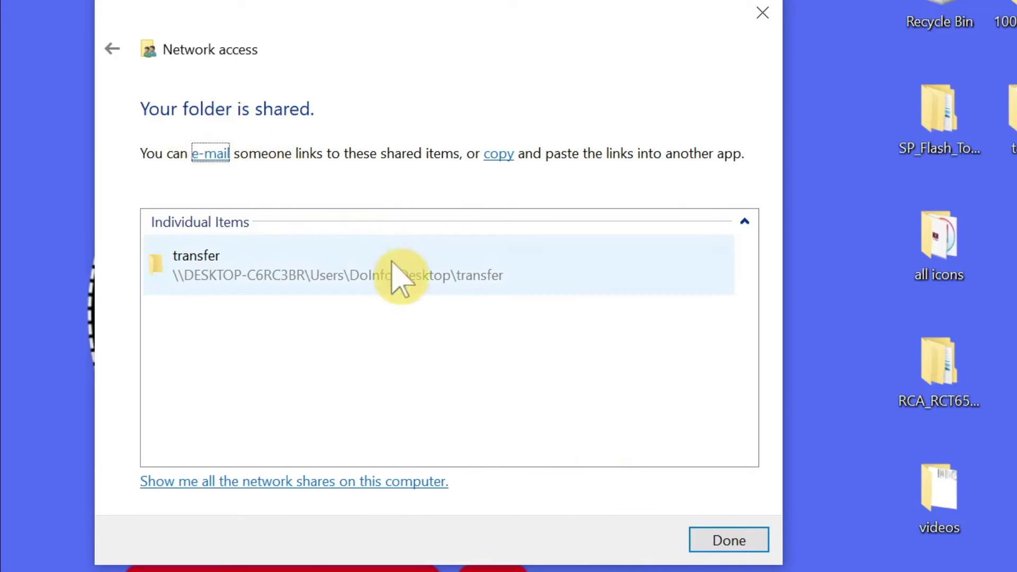
left_click(729, 542)
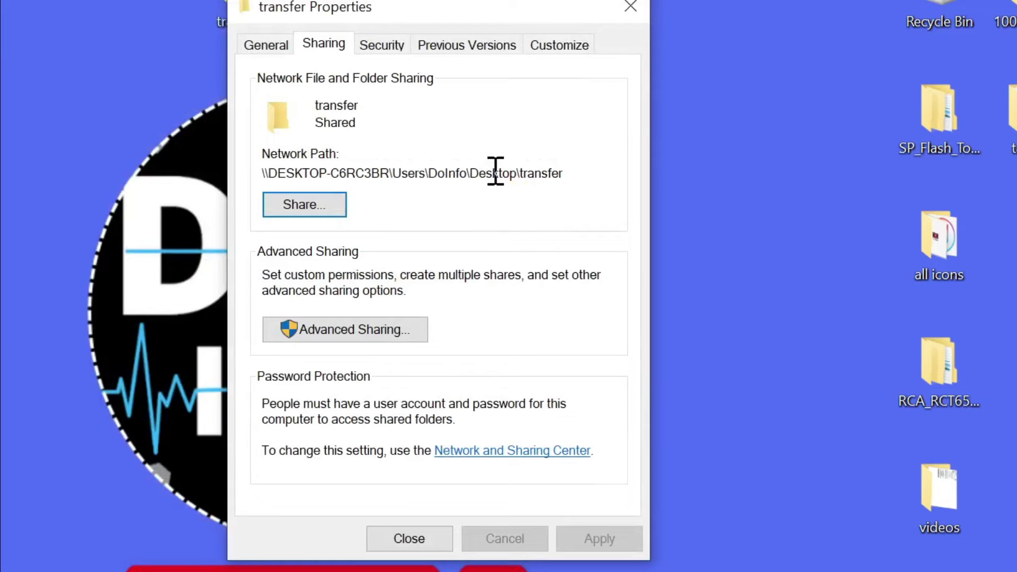
Enable Advanced Sharing and grant the transfer account Full Control in share permissions.
left_click(331, 332)
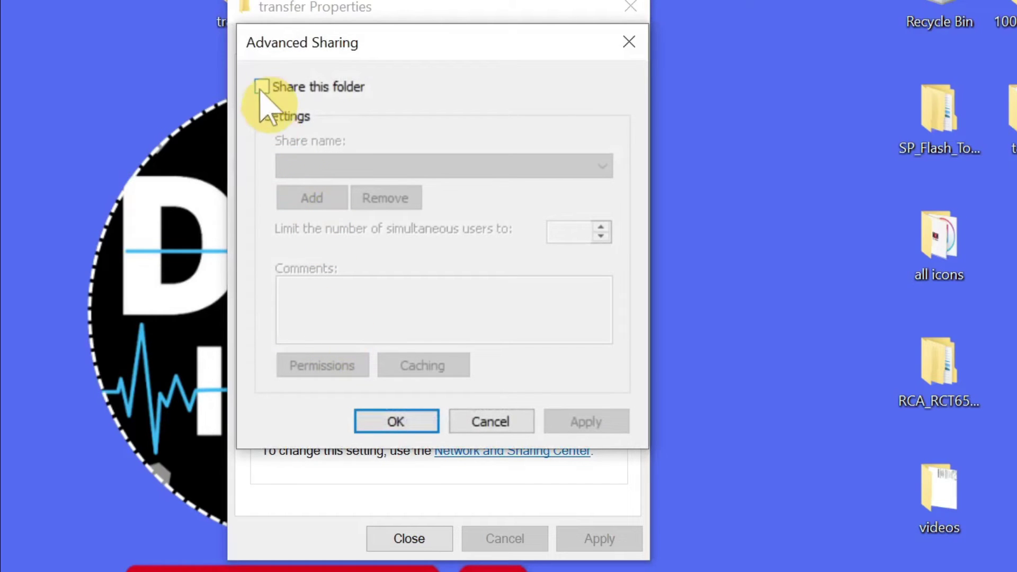
left_click(263, 88)
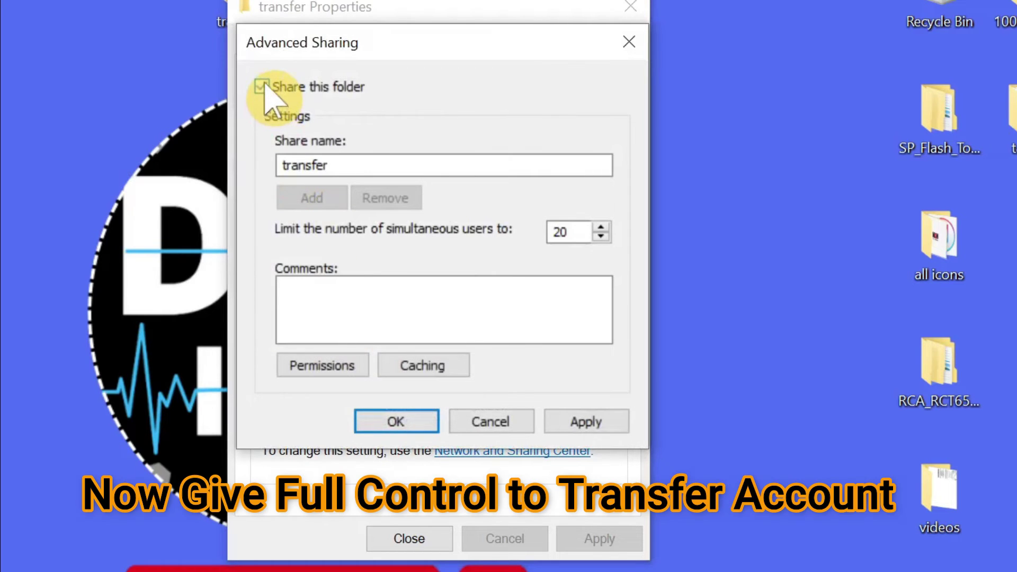
left_click(320, 371)
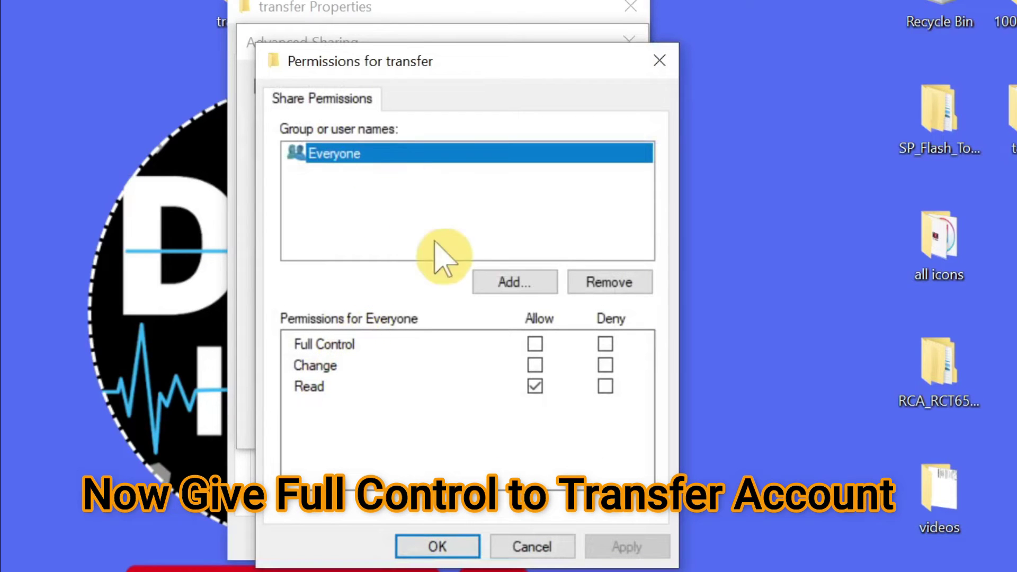
left_click(509, 282)
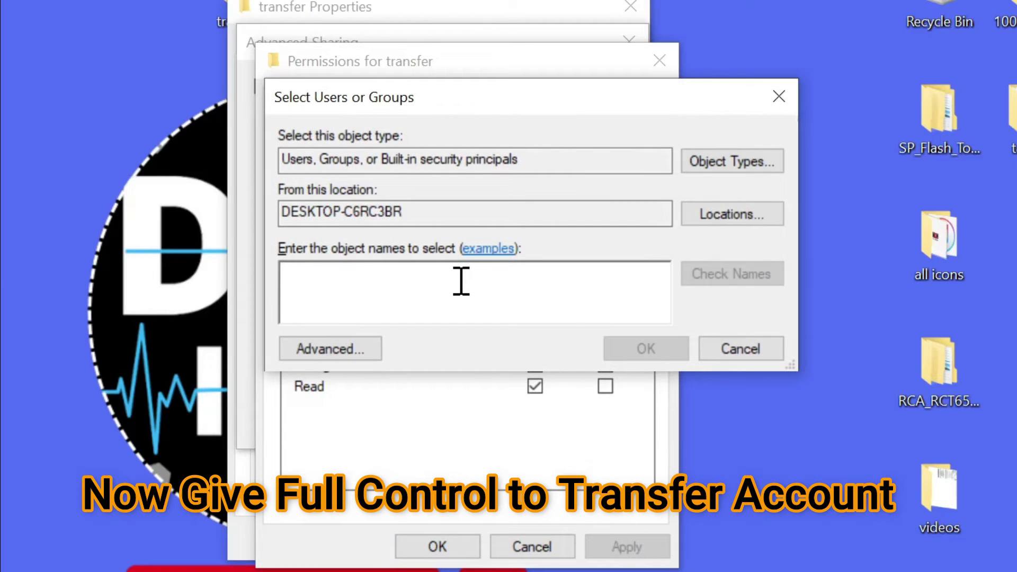
type("t")
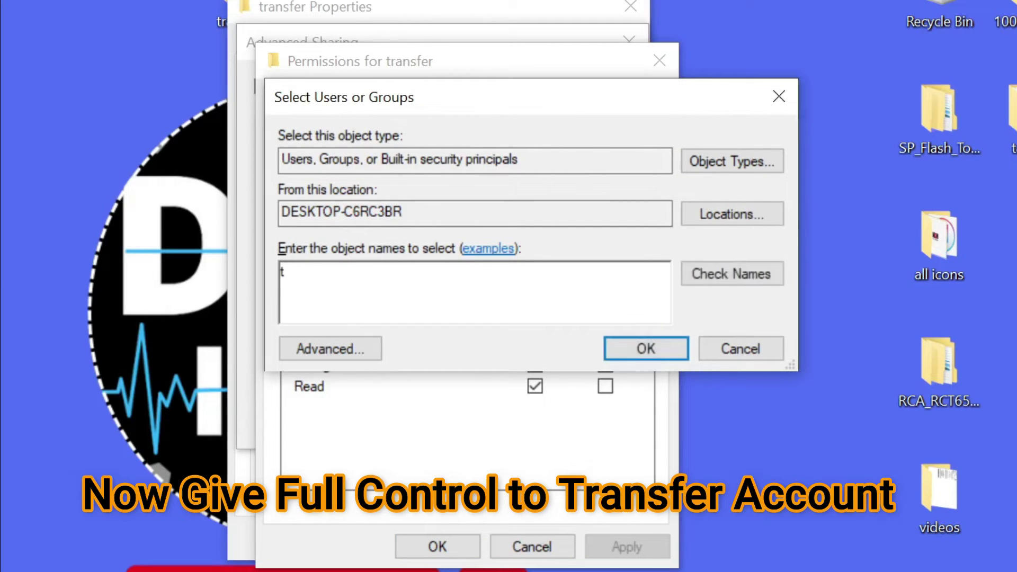
type("ransfer")
left_click(729, 276)
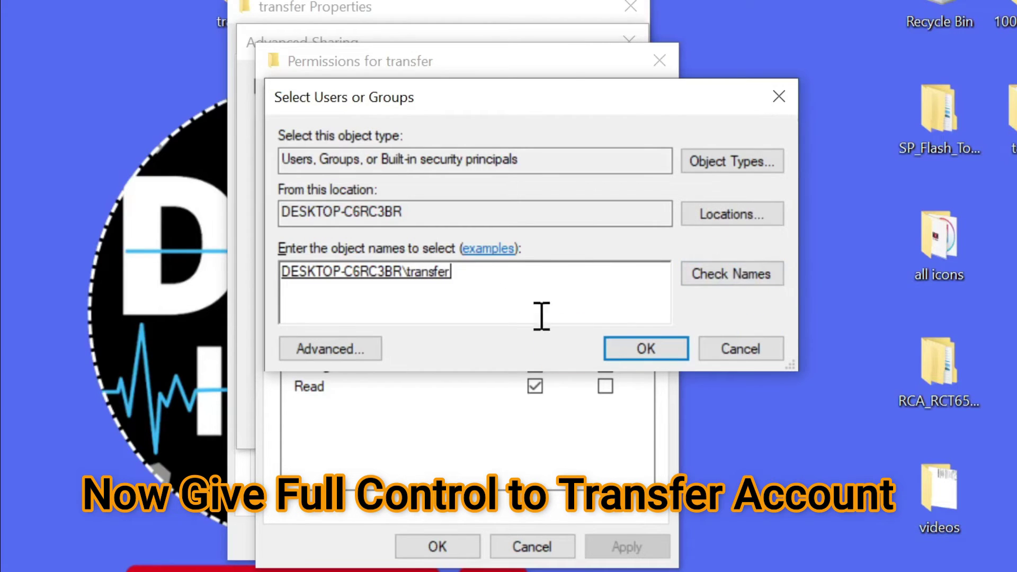
left_click(634, 347)
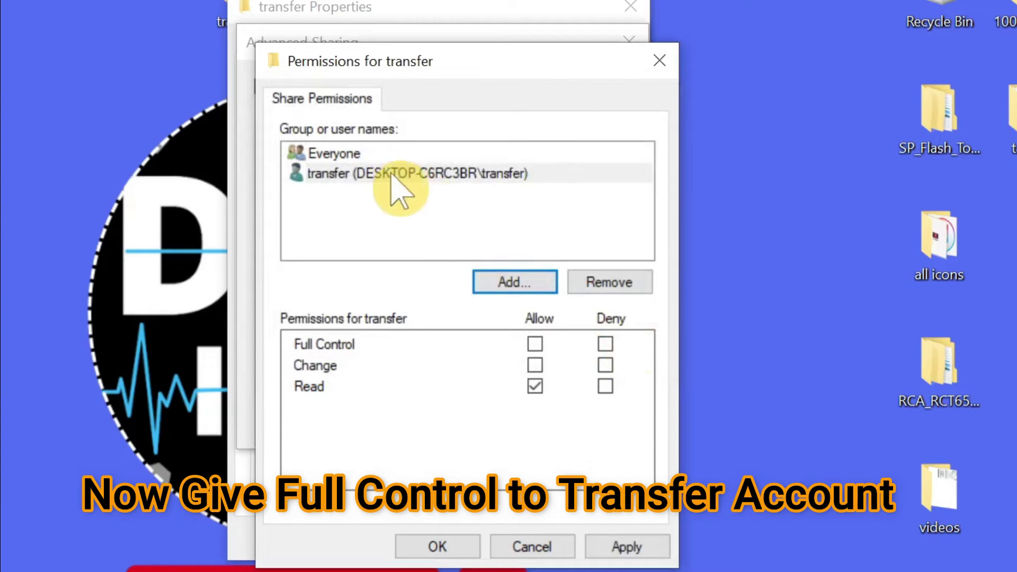
left_click(536, 345)
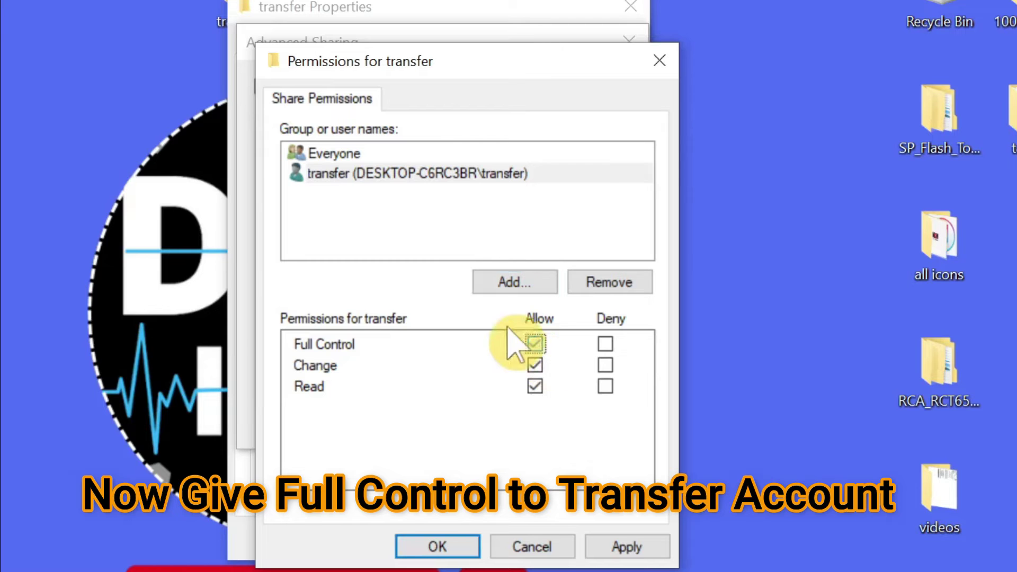
left_click(642, 545)
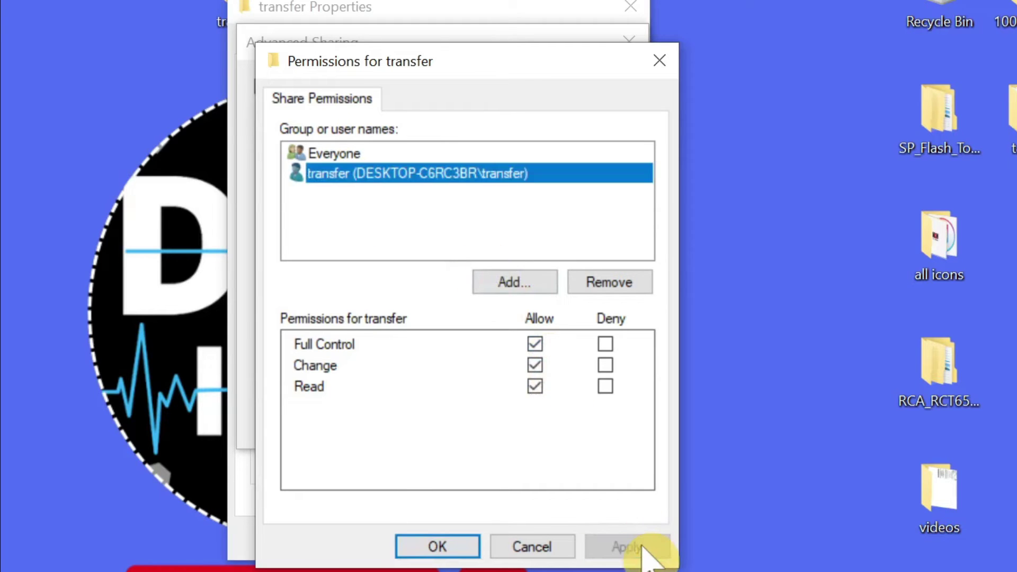
left_click(438, 547)
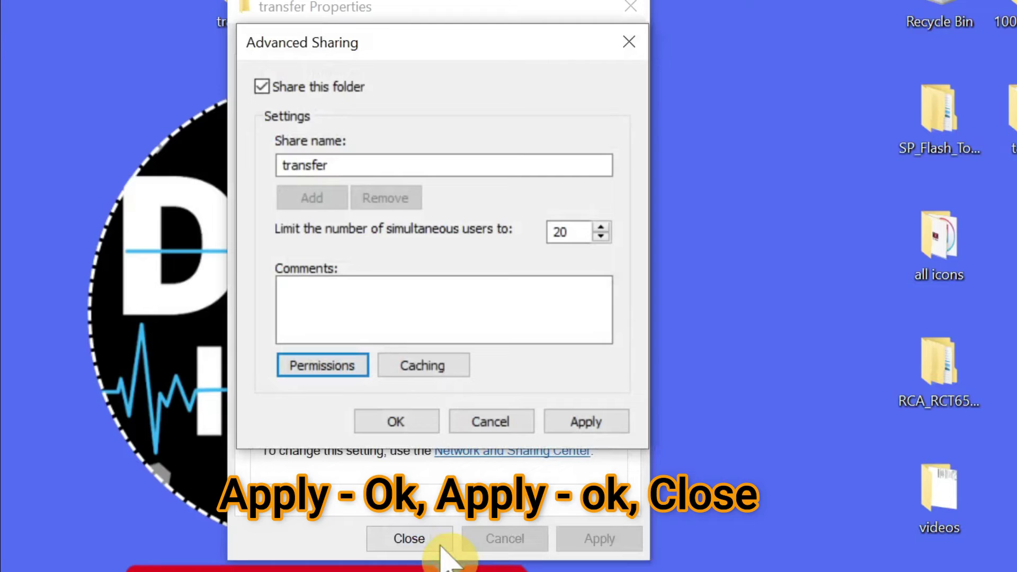
Apply the advanced sharing settings and close the transfer folder's properties.
left_click(579, 422)
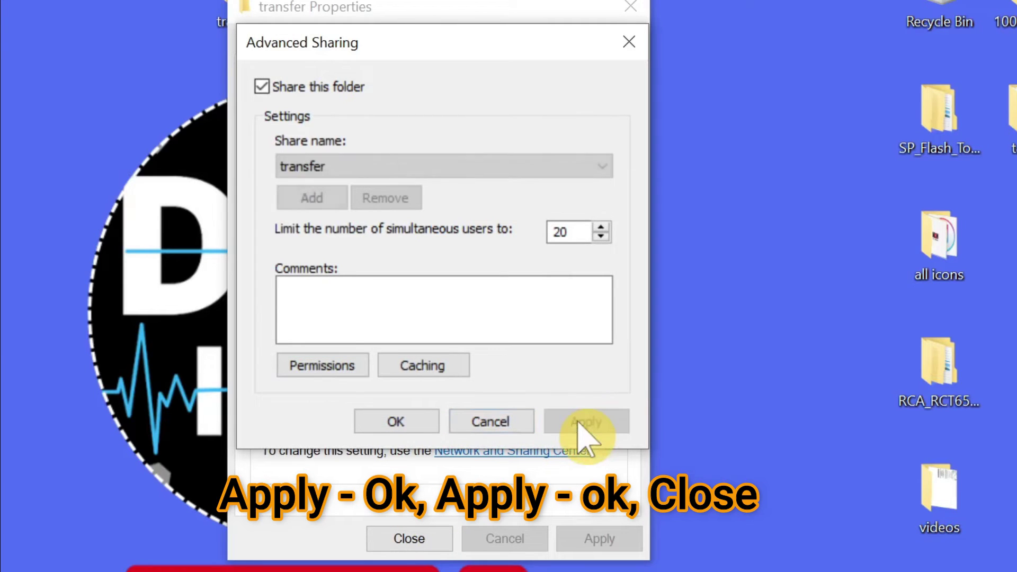
left_click(377, 422)
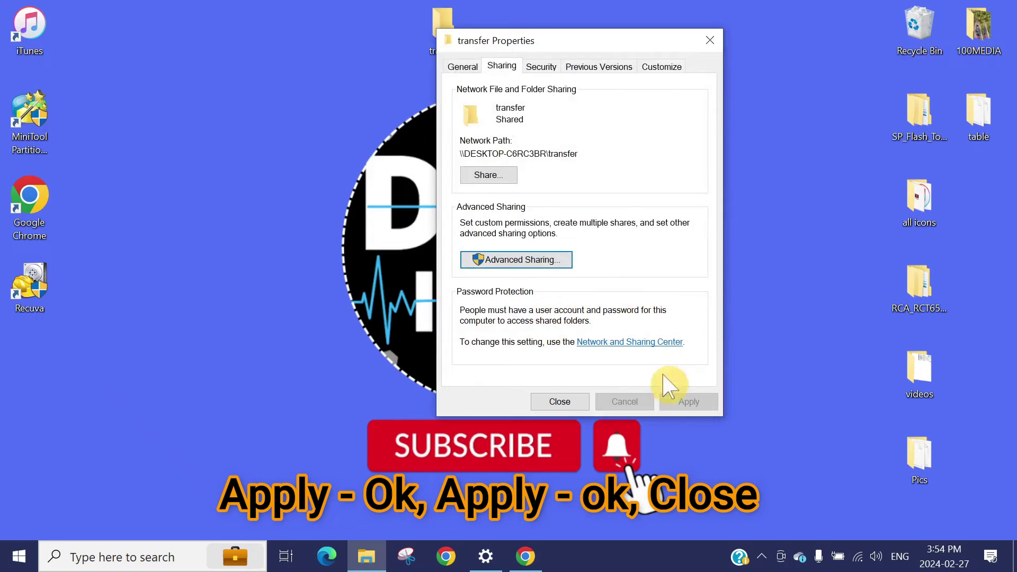
left_click(554, 397)
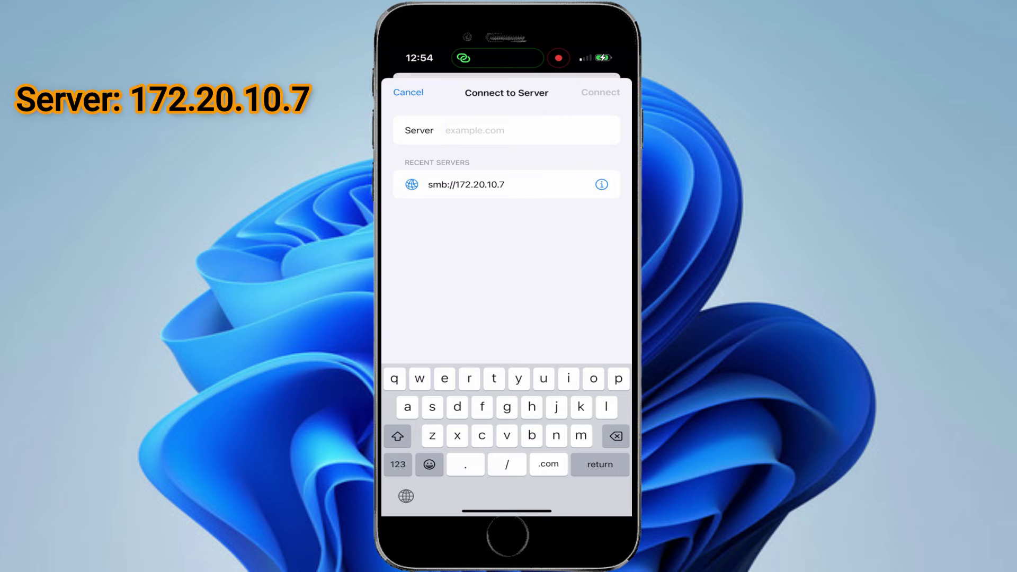
Connect iOS Files to the SMB server at 172.20.10.7.
left_click(446, 130)
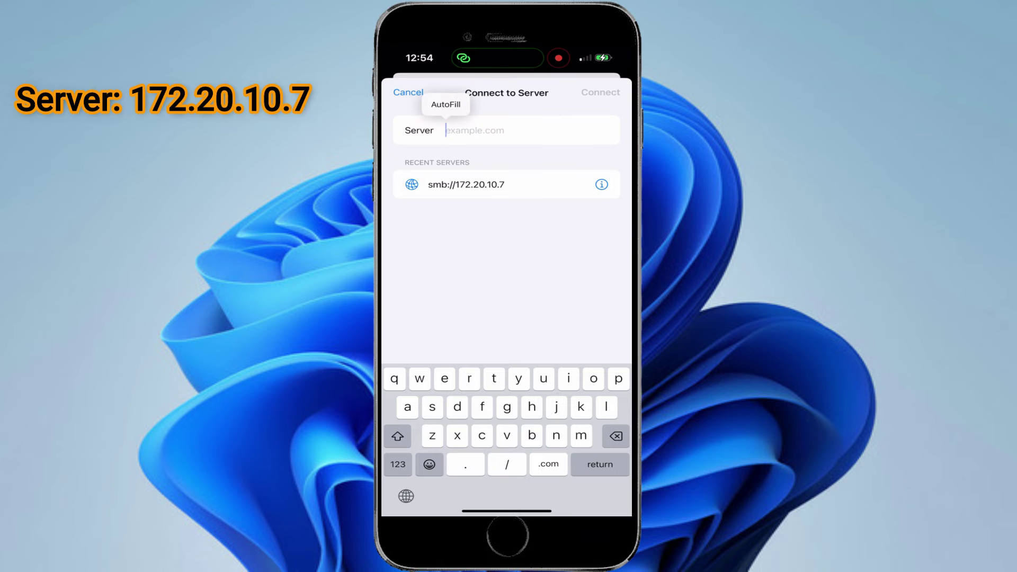
type("1")
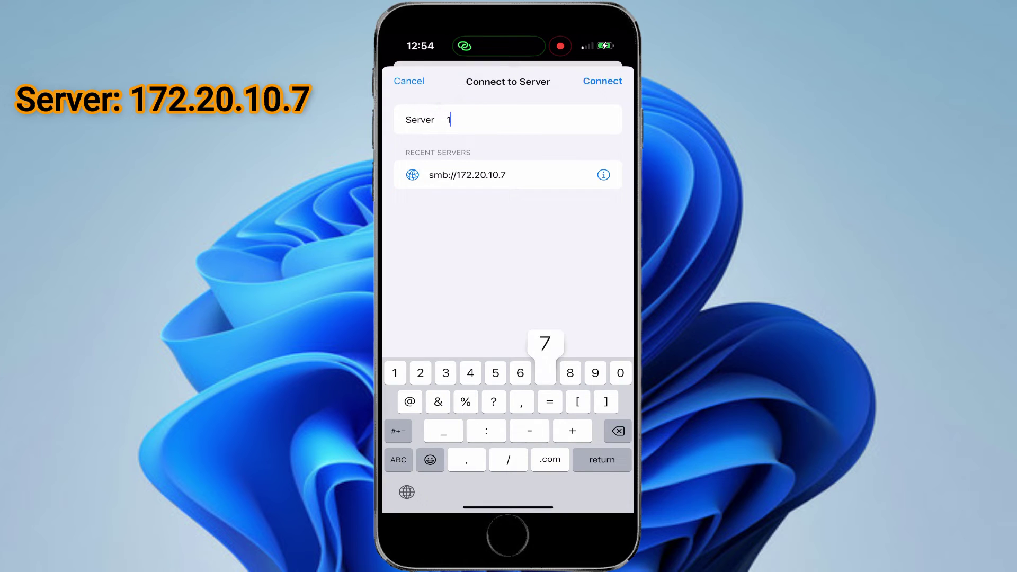
type("72.20")
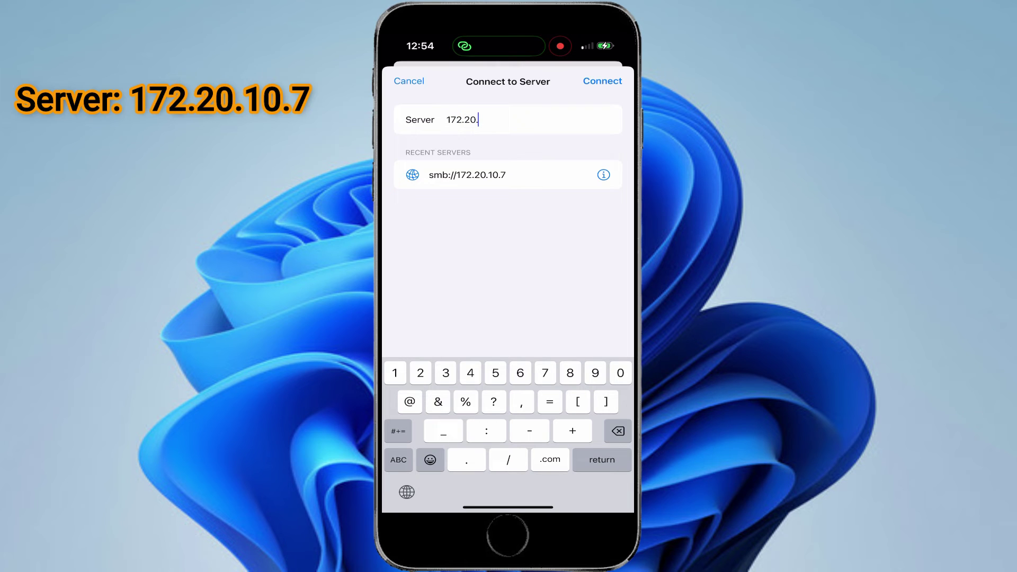
type(".10.7")
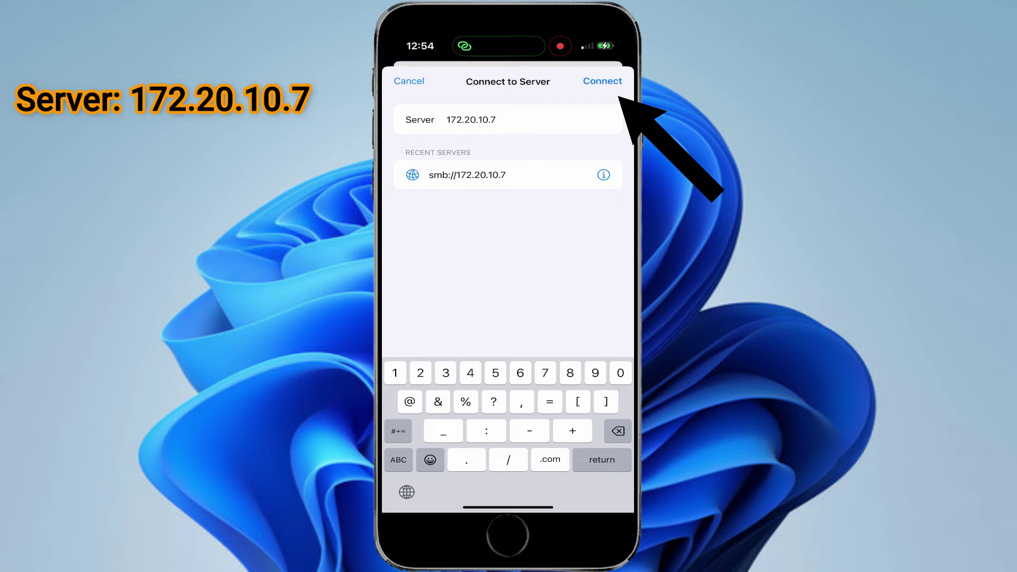
left_click(602, 81)
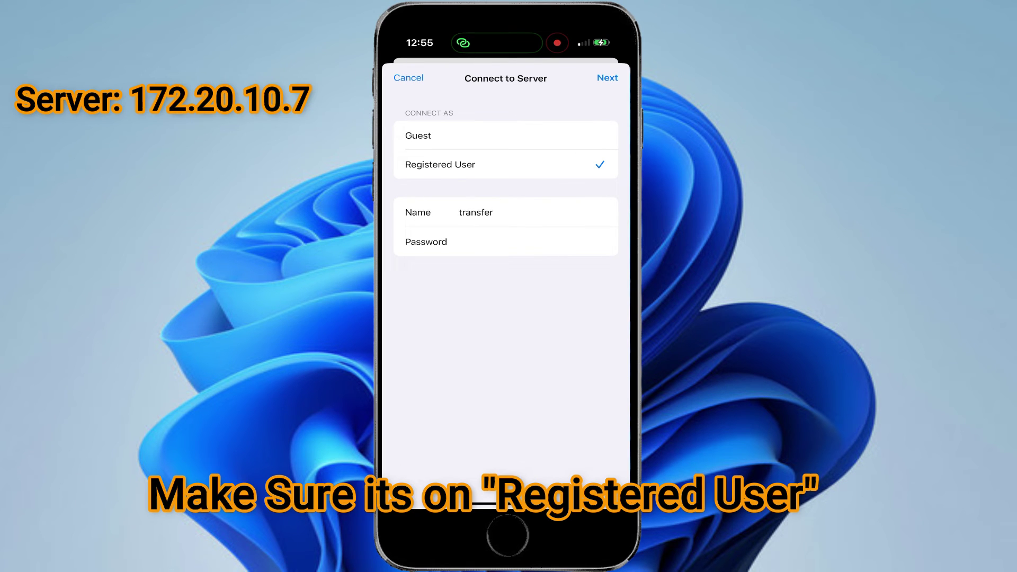
Sign in to the server as the transfer account and open its shares.
left_click(493, 212)
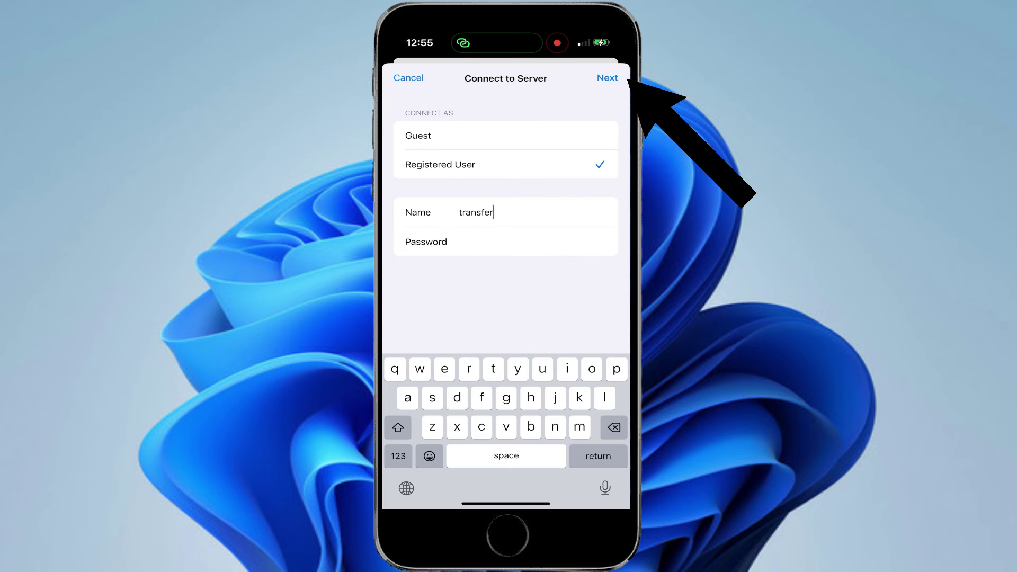
left_click(607, 78)
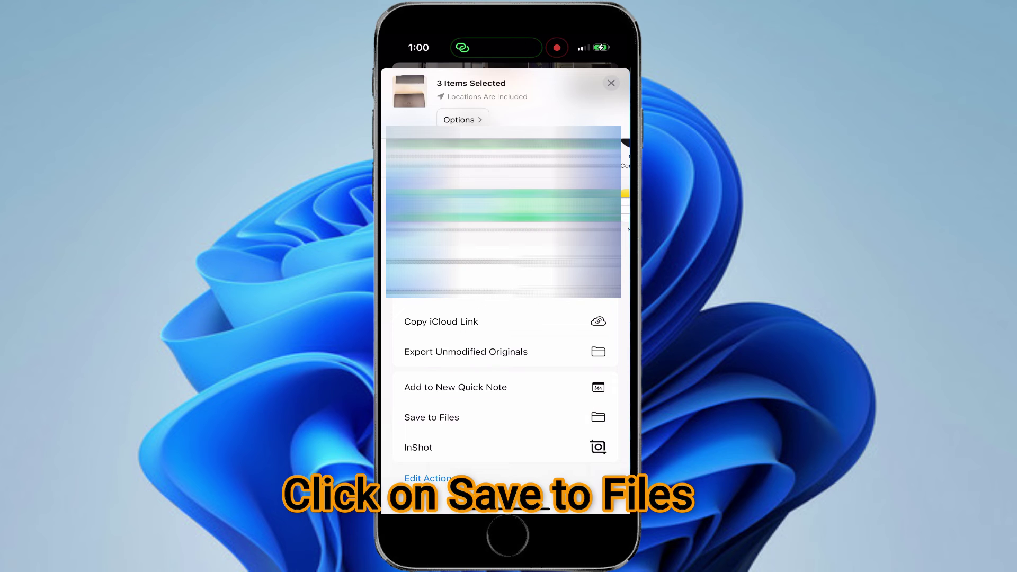
Save the selected items IMG_3860, IMG_3862 and IMG_3868 to Files.
left_click(432, 418)
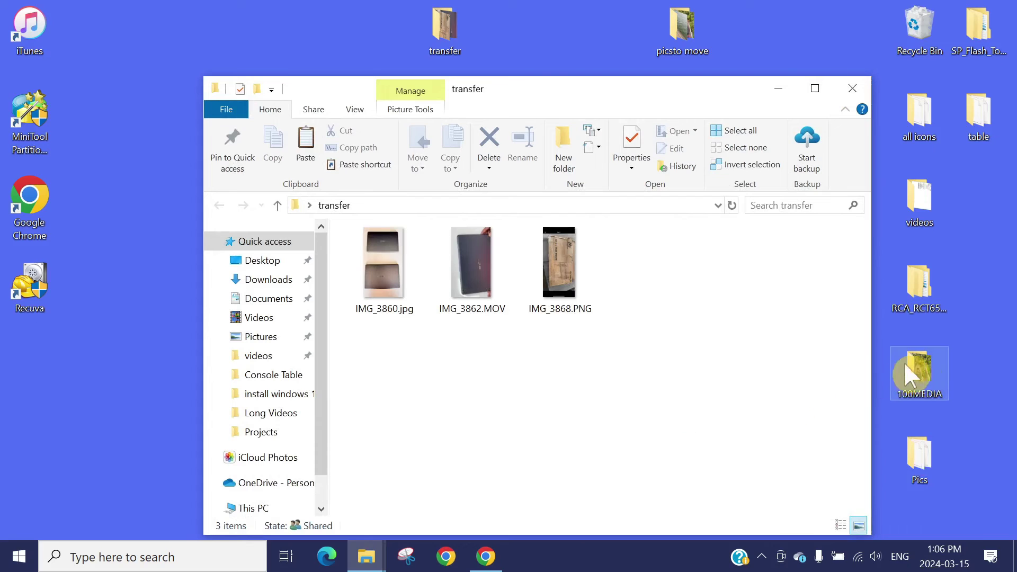
Copy drone photos DJI_0796 to DJI_0801 from 100MEDIA, then close both Explorer windows.
double_click(928, 362)
scroll(741, 353, "down", 5)
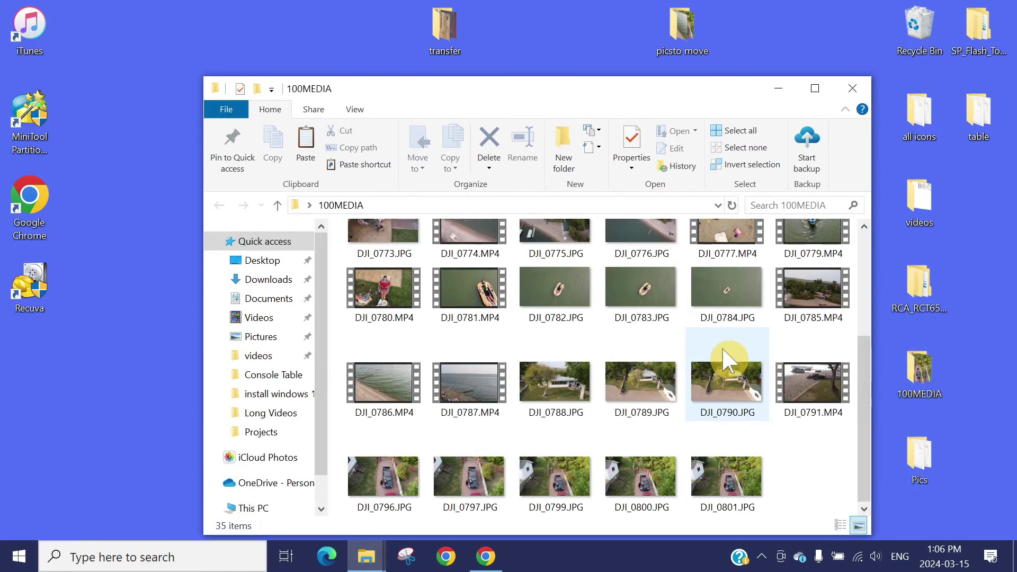
left_click_drag(809, 486, 391, 466)
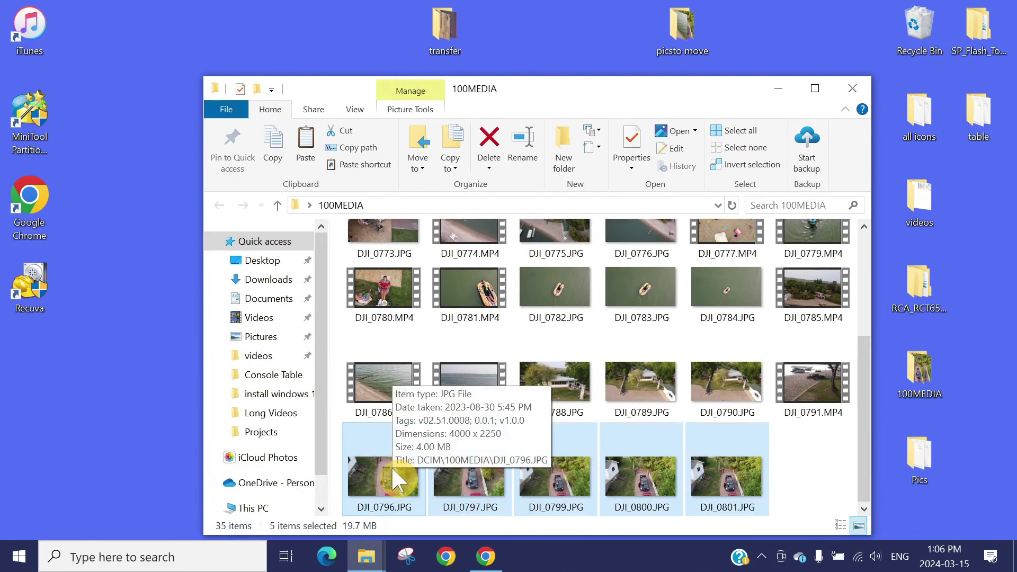
right_click(385, 477)
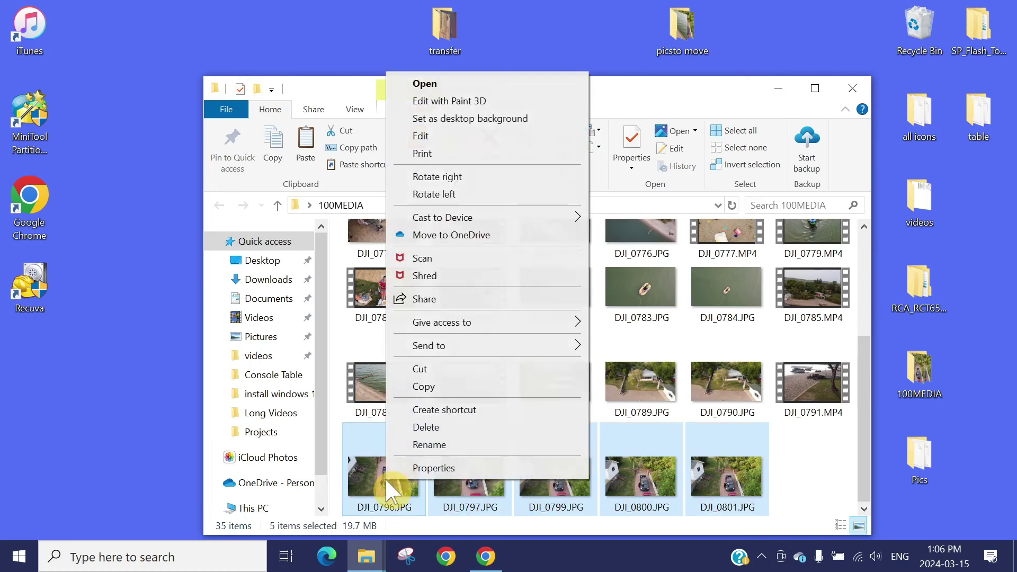
left_click(447, 385)
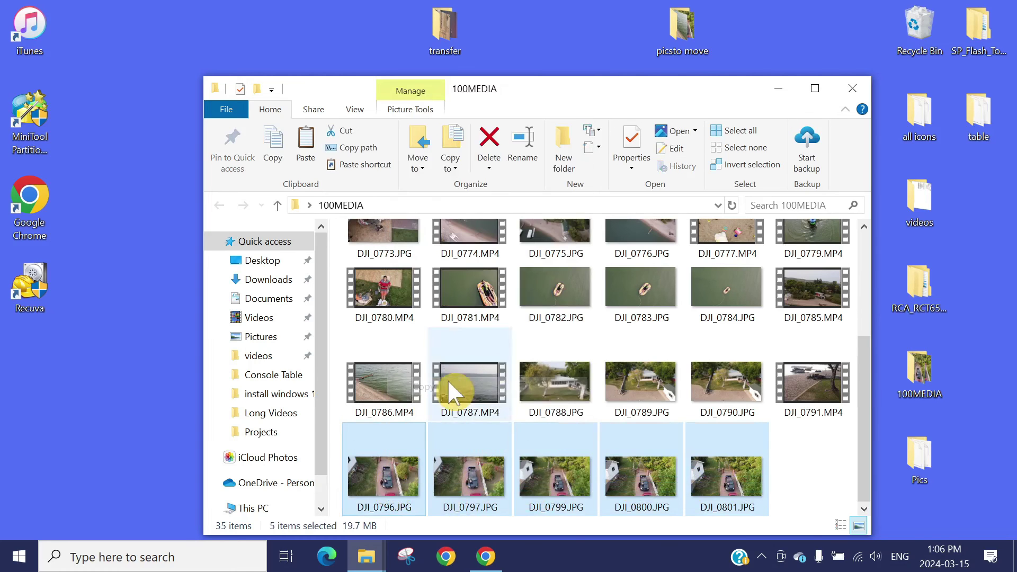
left_click(850, 90)
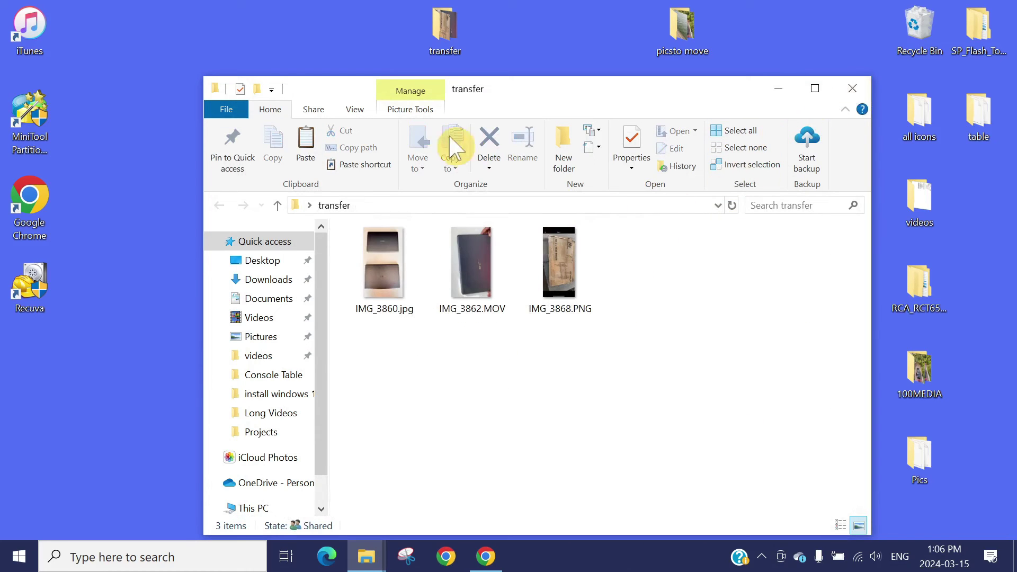
left_click(851, 89)
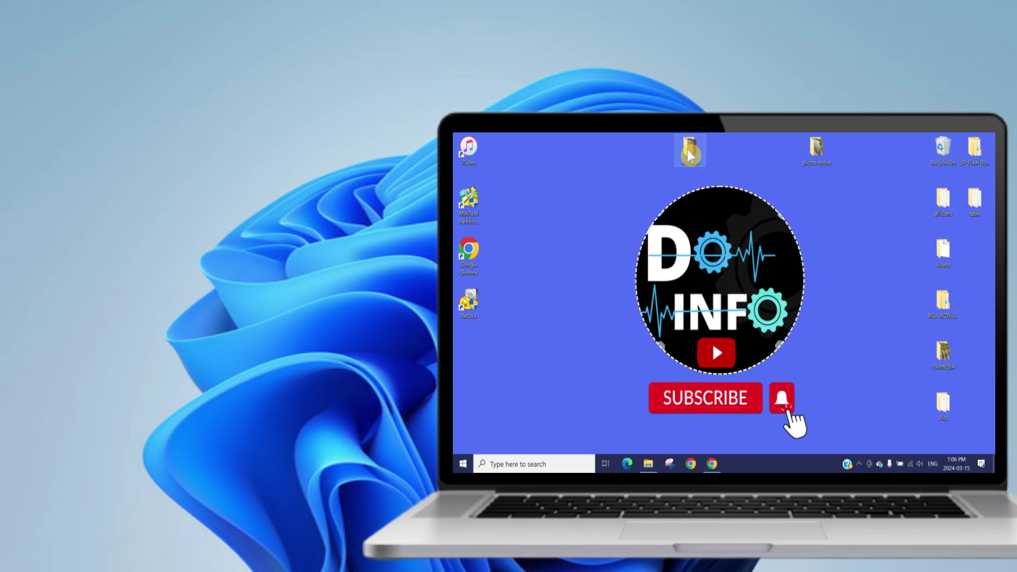
Paste the five copied DJI drone photos into the transfer folder.
double_click(456, 50)
right_click(698, 390)
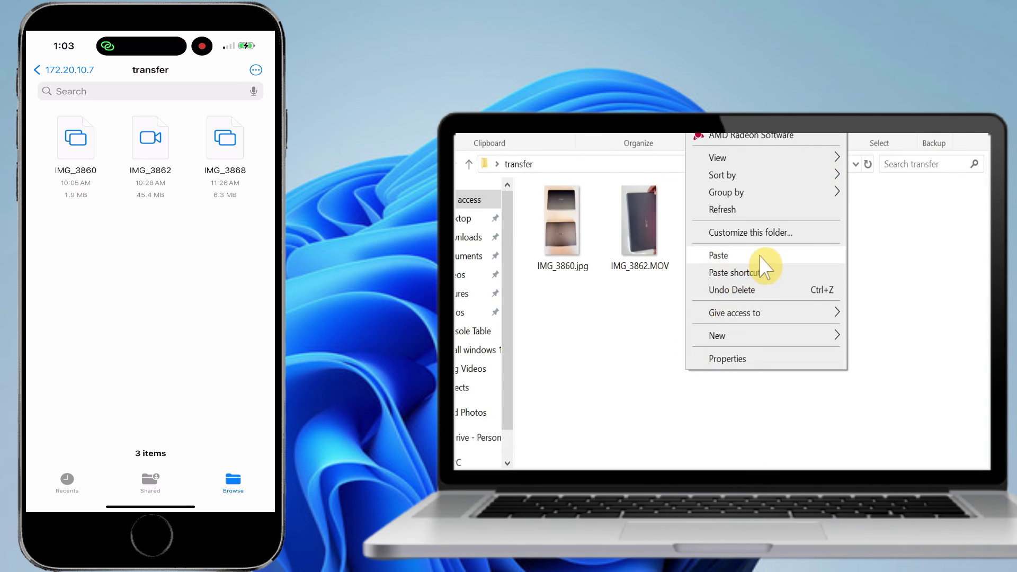
left_click(760, 254)
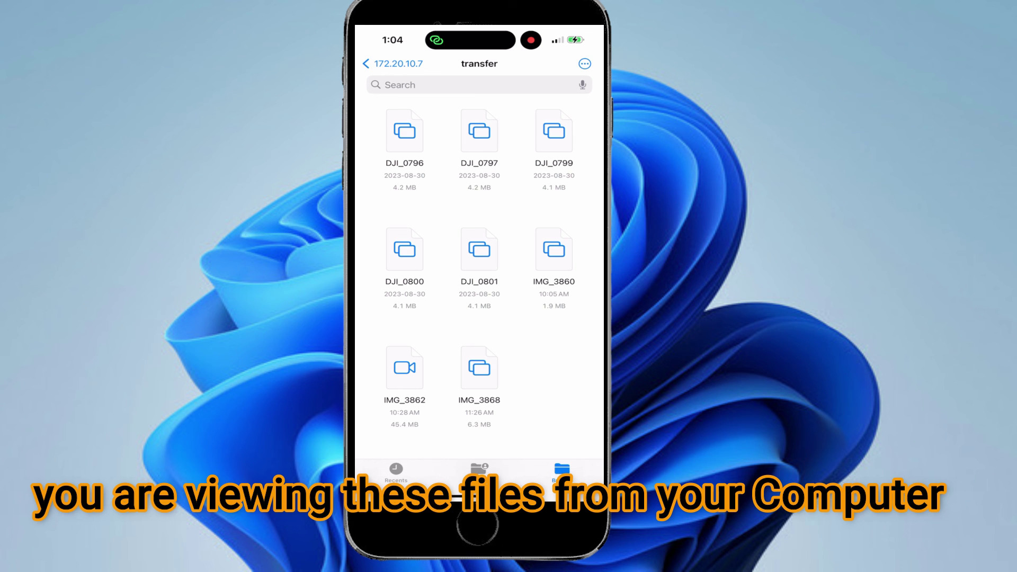
Save drone photo DJI_0796 from Files into Photos and view it in Recents.
left_click(405, 131)
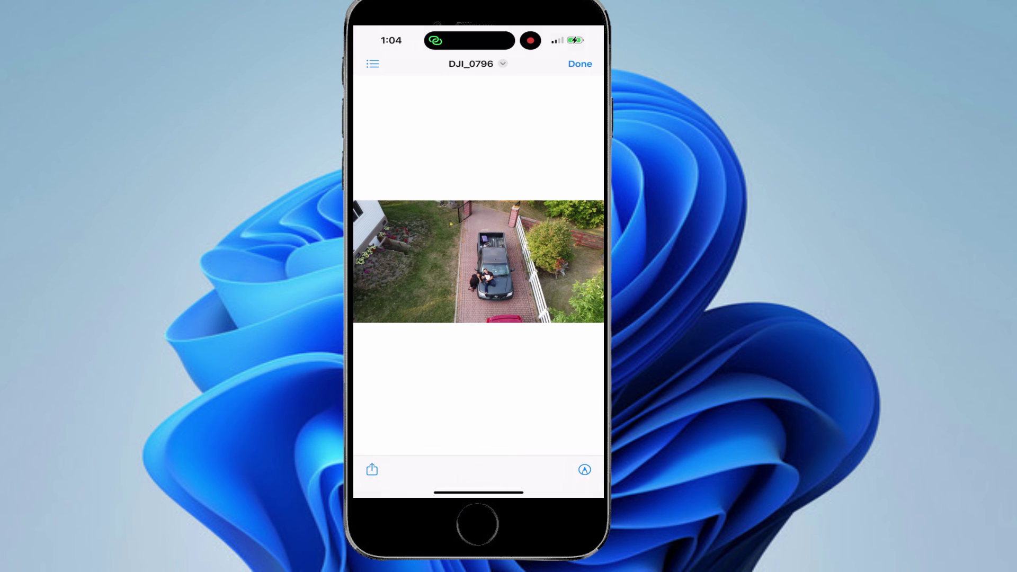
left_click(372, 469)
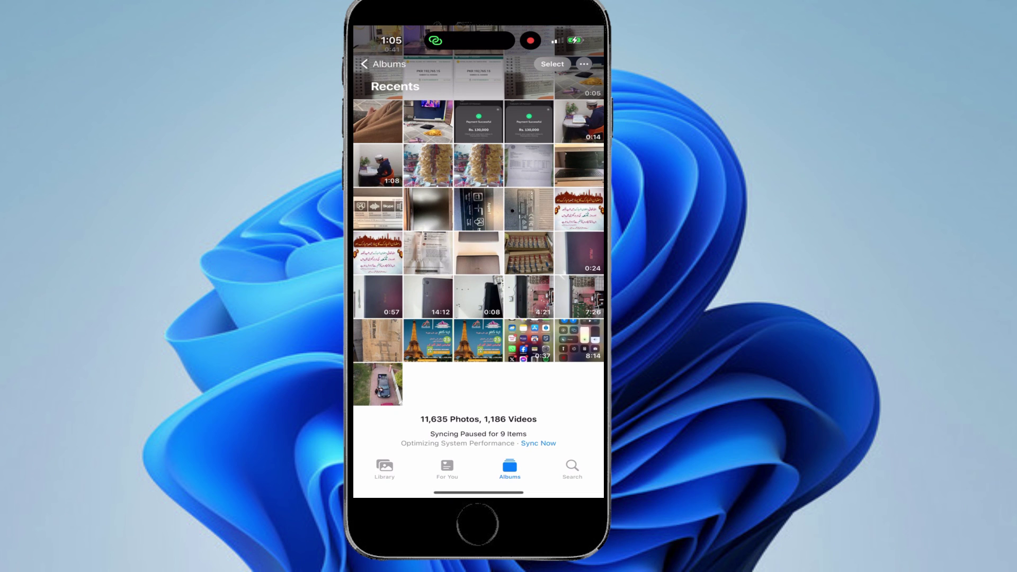
left_click(377, 384)
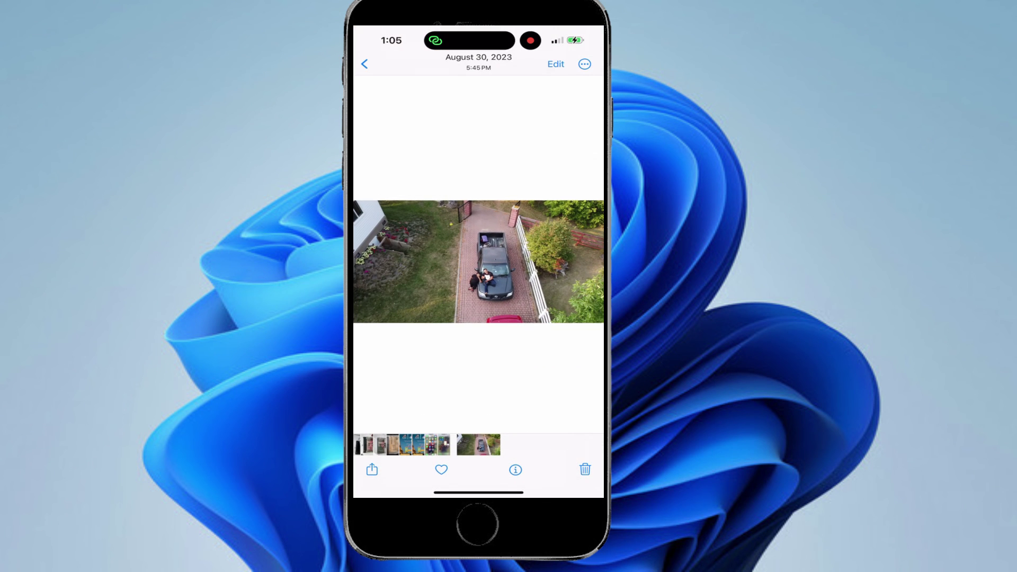